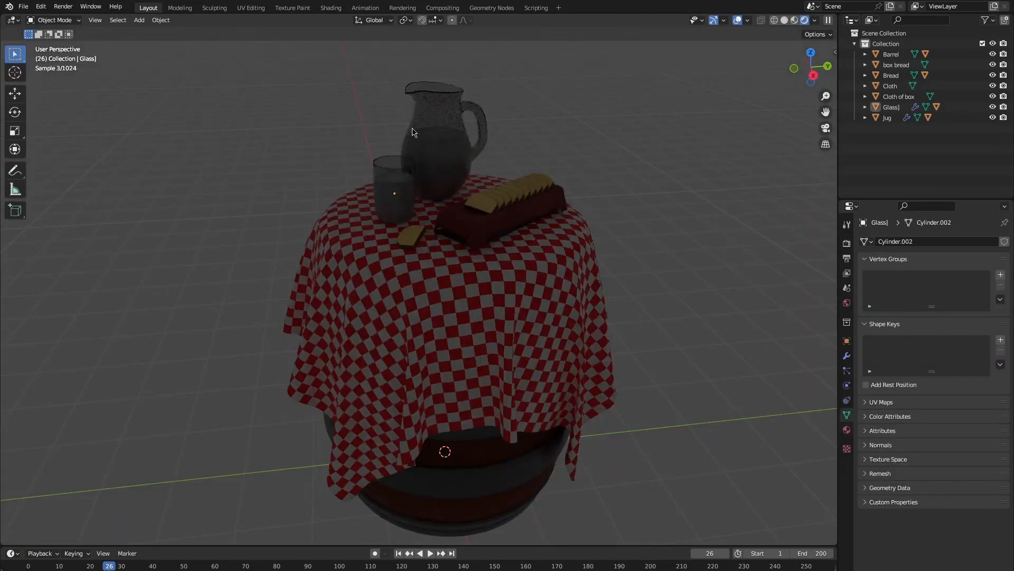
- Add a sun light at the world origin and move it about 2.8 m along the positive Y axis, beside the table
left_click(413, 132)
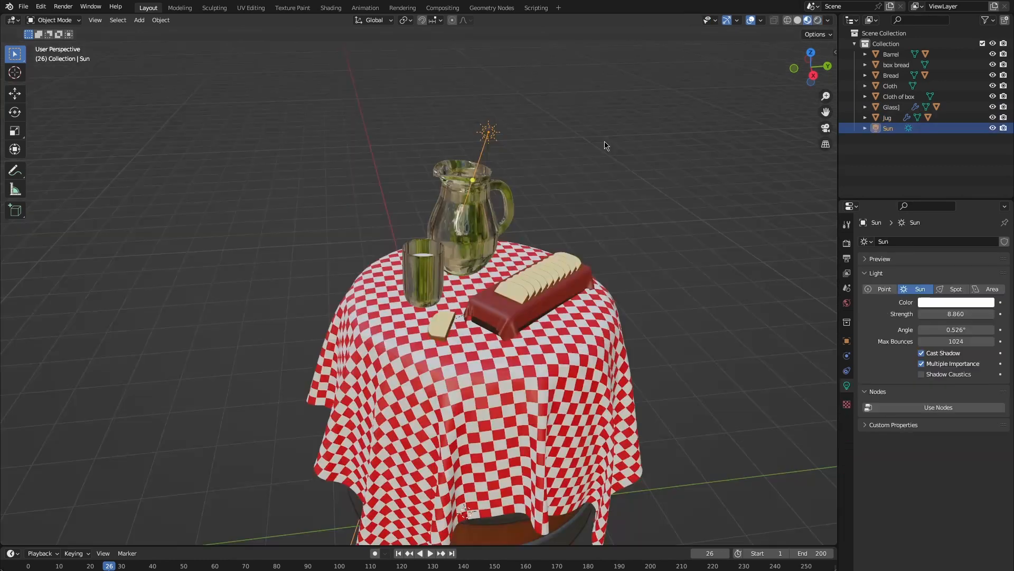
key("KP_7")
scroll(605, 157, "down", 2)
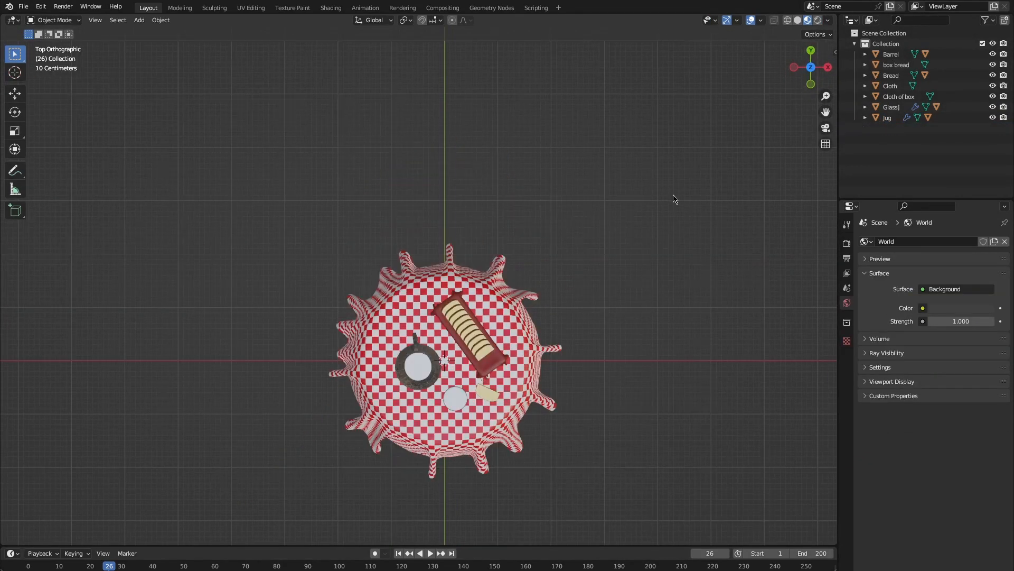
key("shift+a")
mouse_move(673, 196)
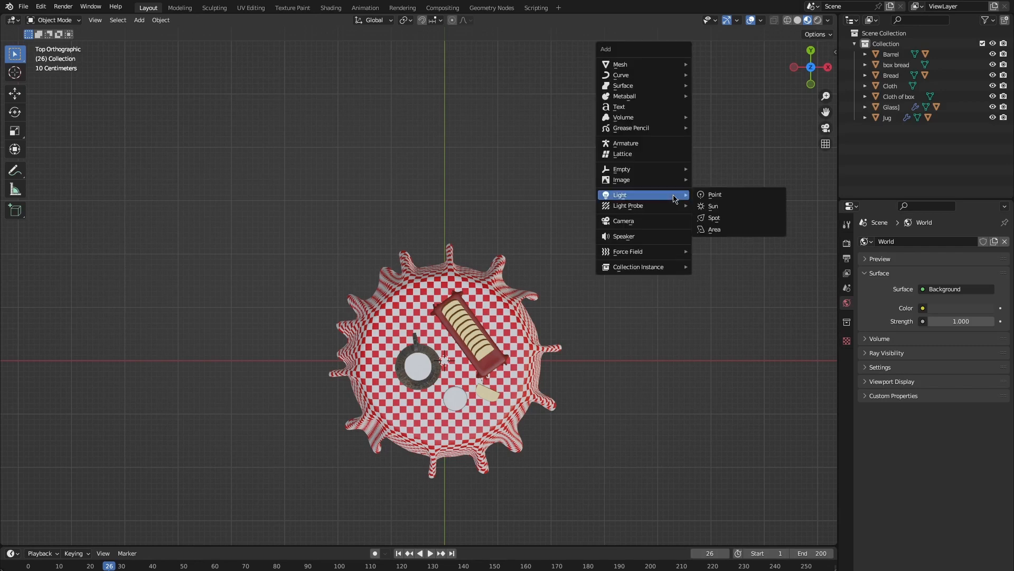
left_click(721, 206)
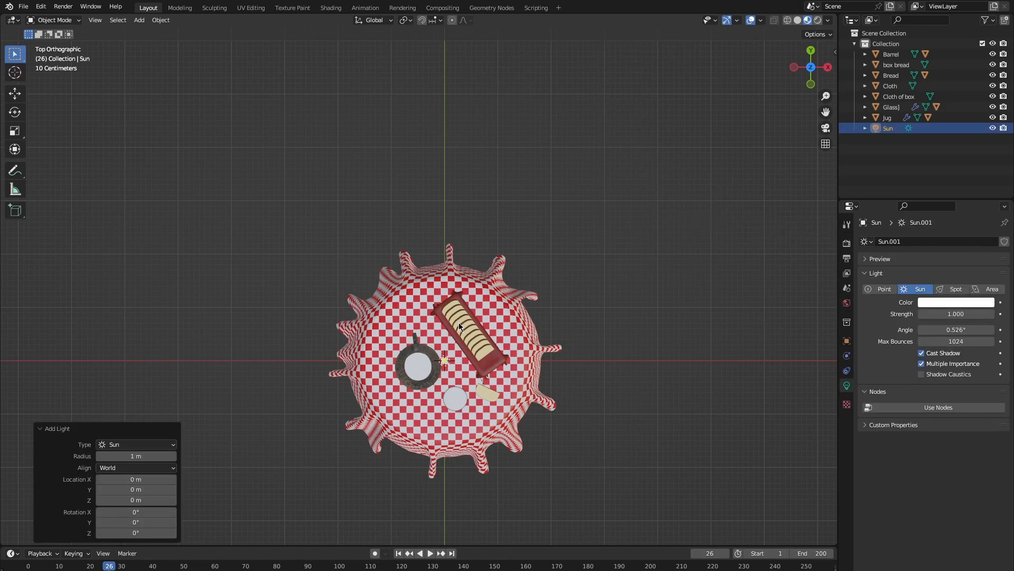
key("g")
key("y")
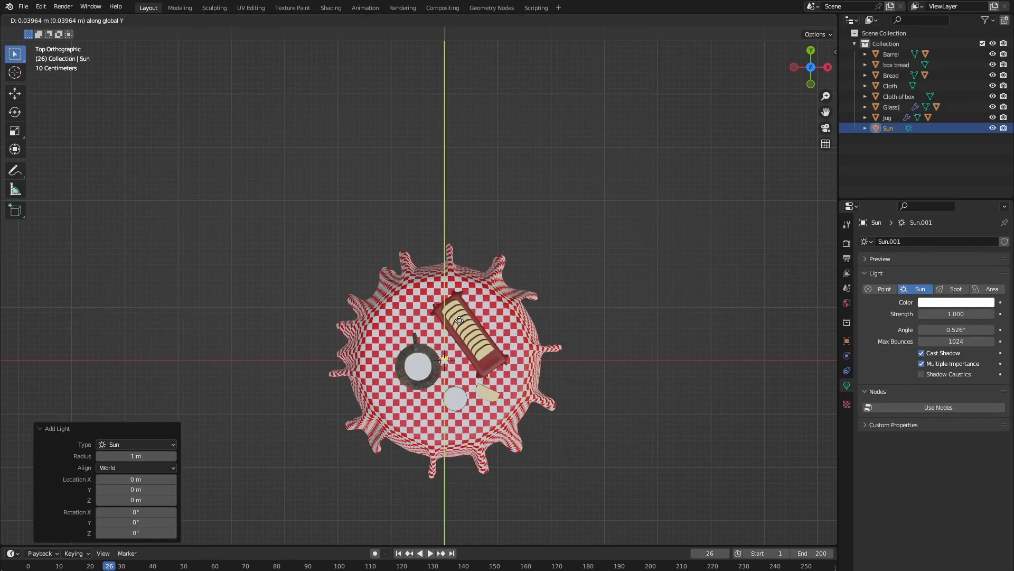
left_click(464, 176)
- Raise the sun light about 5.84 m along the Z axis and switch the viewport to rendered shading
middle_click_drag(463, 177, 494, 268)
key("g")
key("z")
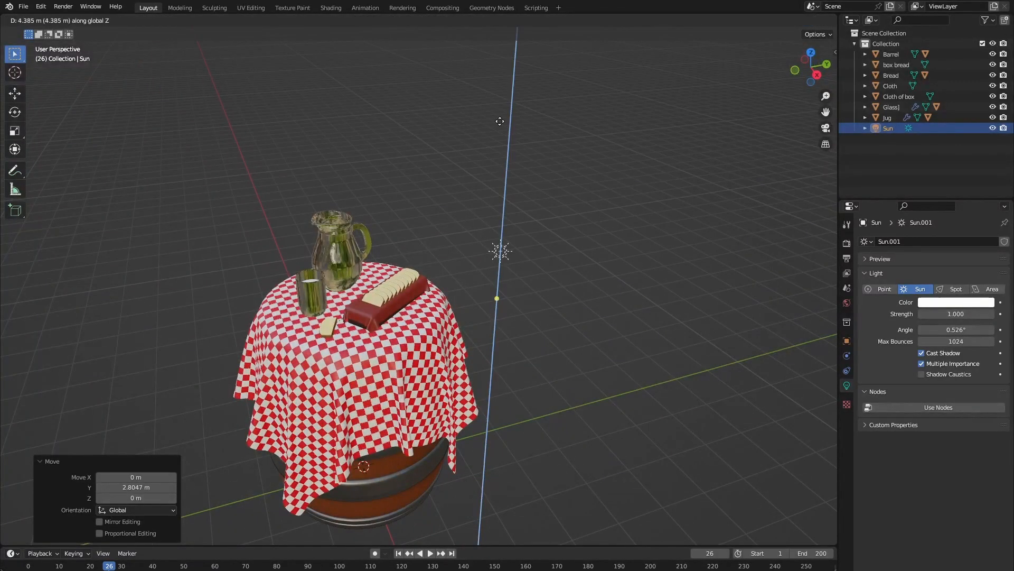
left_click(488, 48)
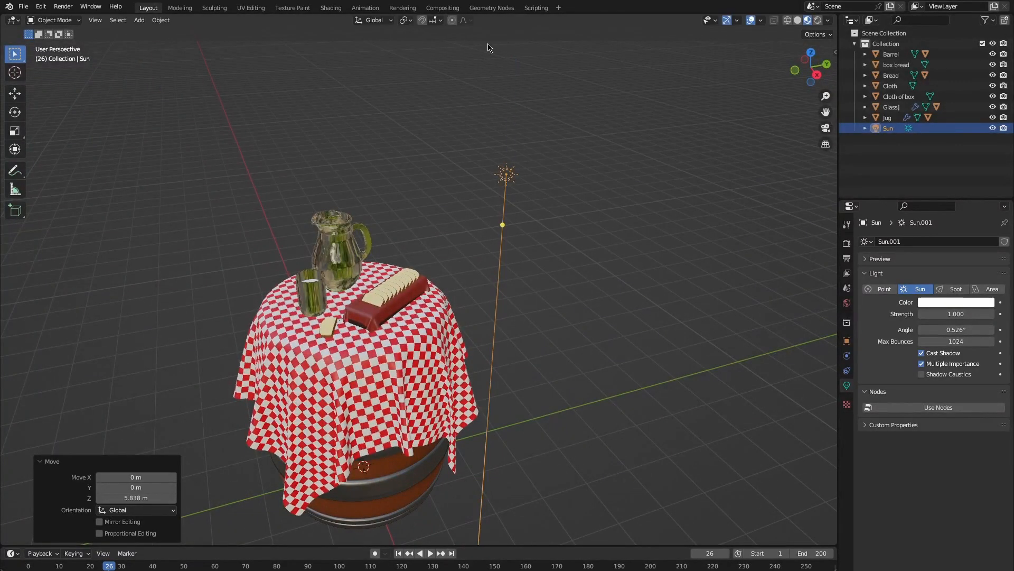
left_click(818, 21)
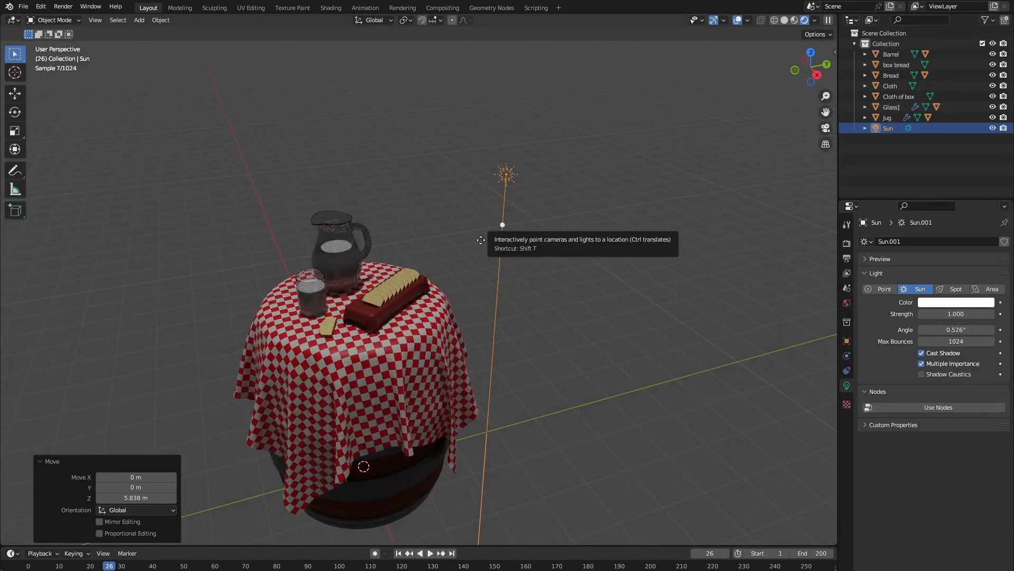
- Aim the sun light at the objects on the table and set its strength to 9.13
left_click_drag(505, 226, 354, 288)
middle_click_drag(551, 278, 695, 260, "shift")
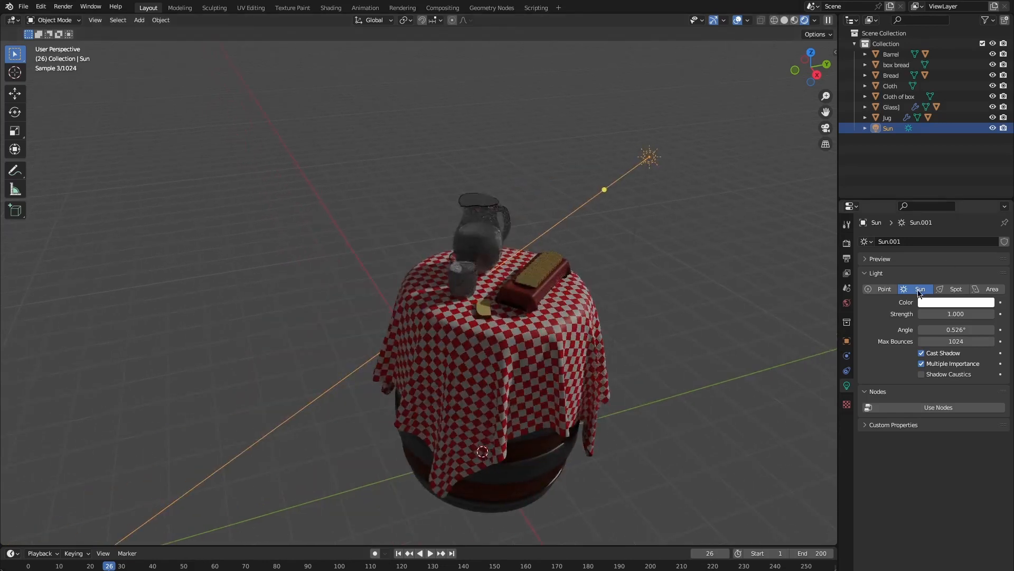
scroll(829, 305, "up", 1)
left_click_drag(951, 315, 1006, 314)
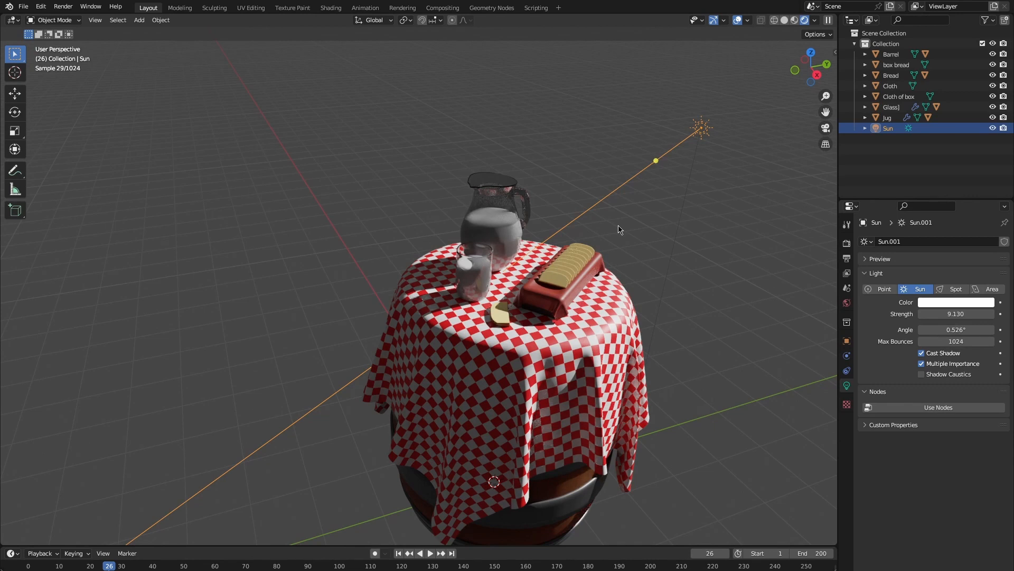
- Duplicate the sun light to the negative X side, about -3 m in X and -2.76 m in Y, and aim it at the table's centre
key("KP_7")
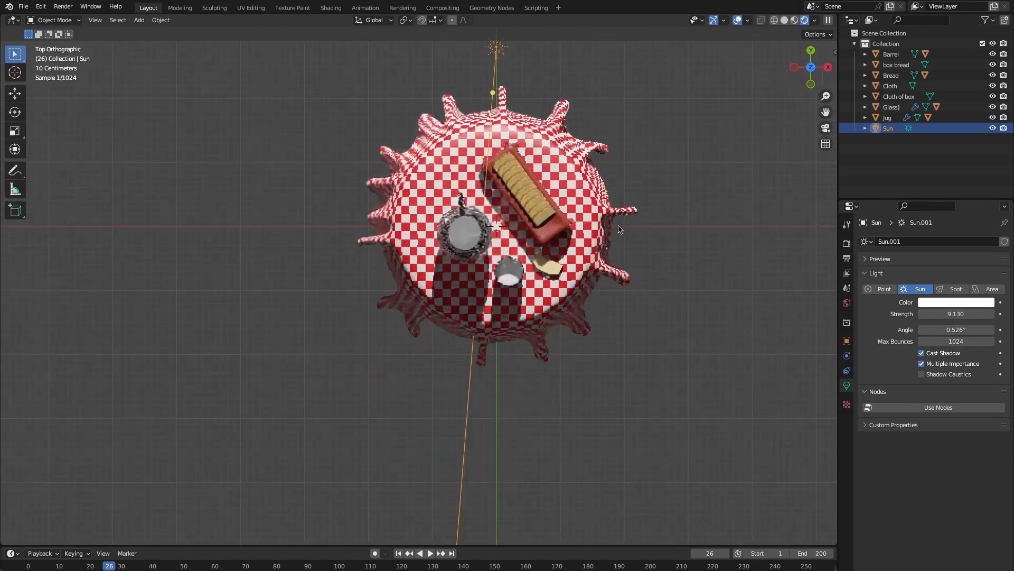
scroll(619, 228, "down", 5)
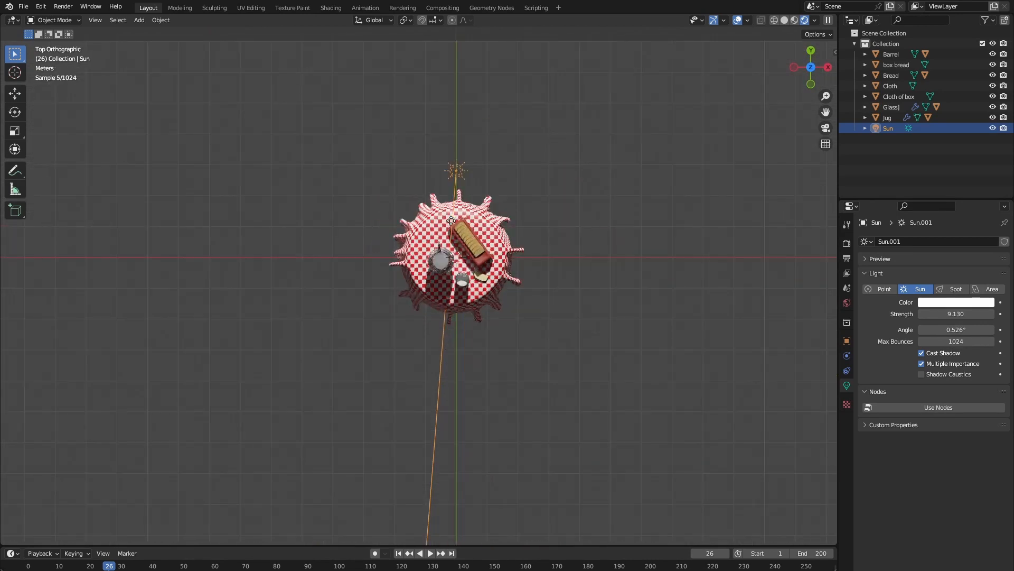
key("shift+d")
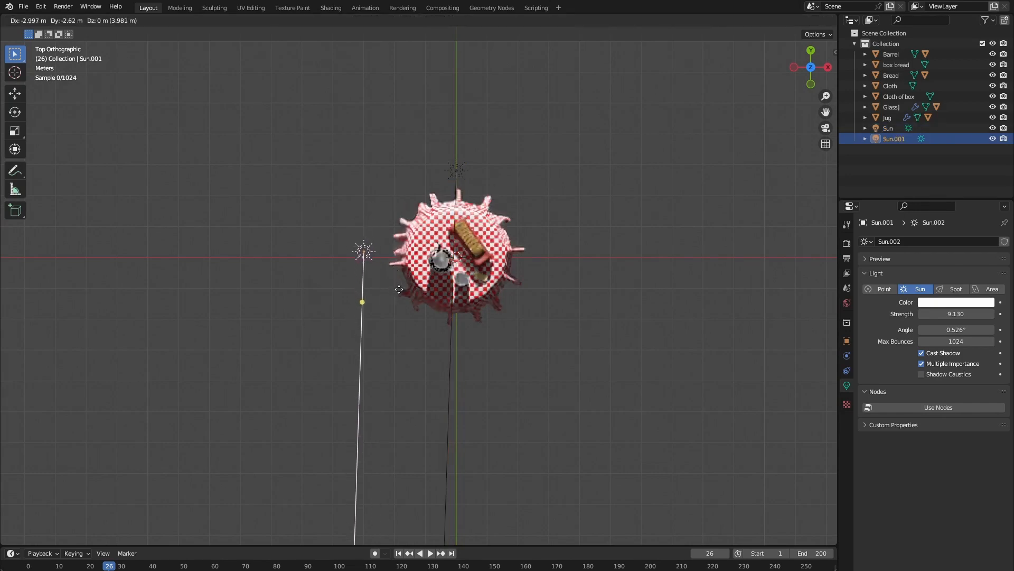
left_click(399, 291)
left_click_drag(362, 304, 456, 257)
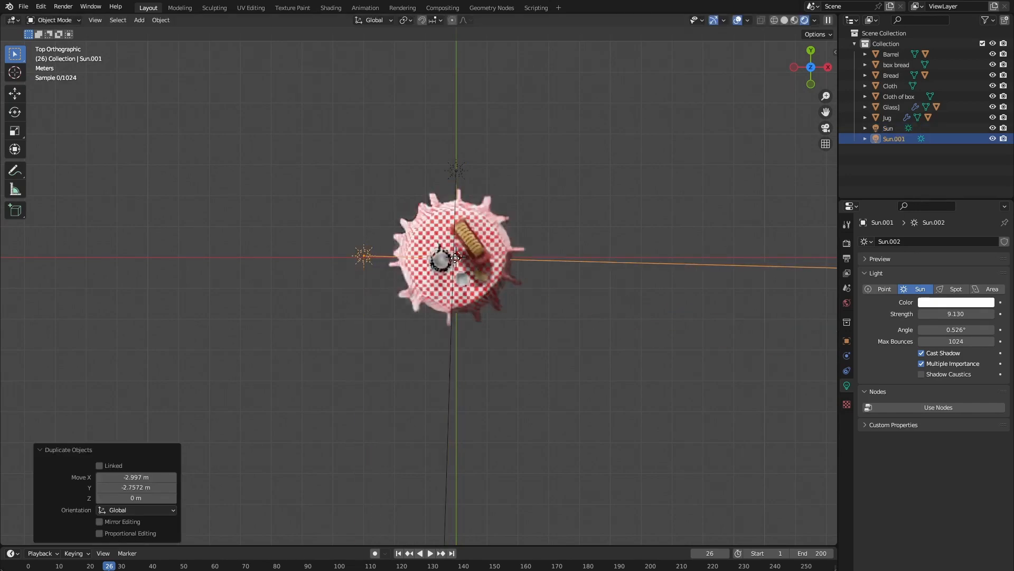
- Lower the duplicated sun light about 6.08 m along the Z axis
key("g")
key("z")
left_click(349, 243)
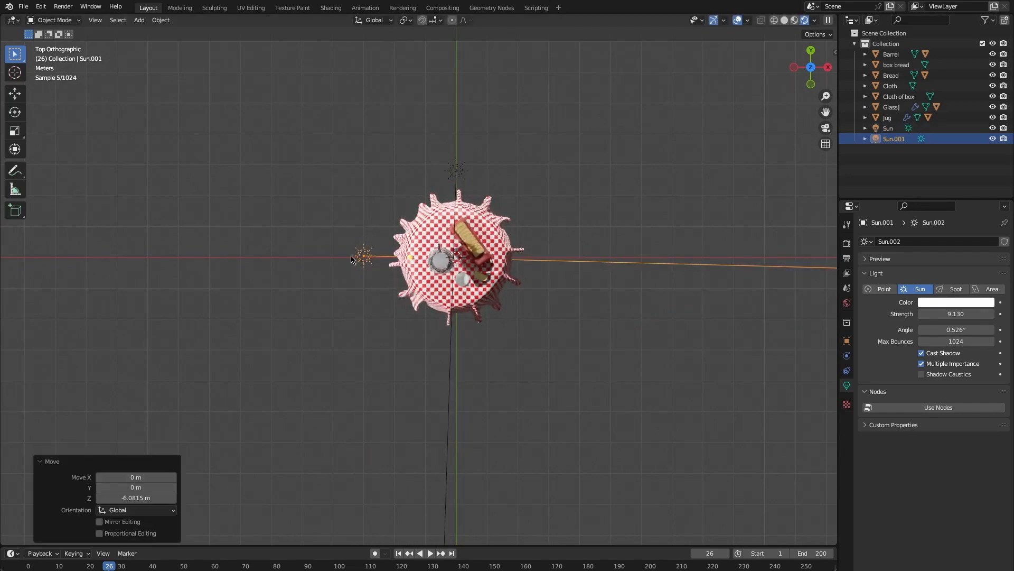
- Duplicate the lowered sun light to the negative Y side of the table and raise the copy about 5 m along Z
key("shift+d")
left_click(443, 340)
middle_click_drag(451, 347, 546, 406)
key("g")
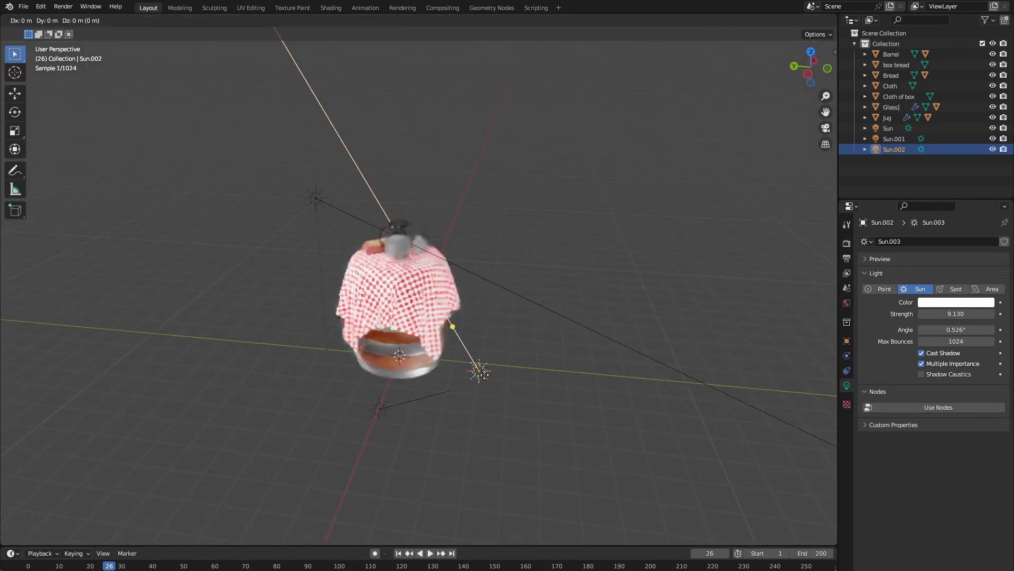
key("z")
left_click(454, 202)
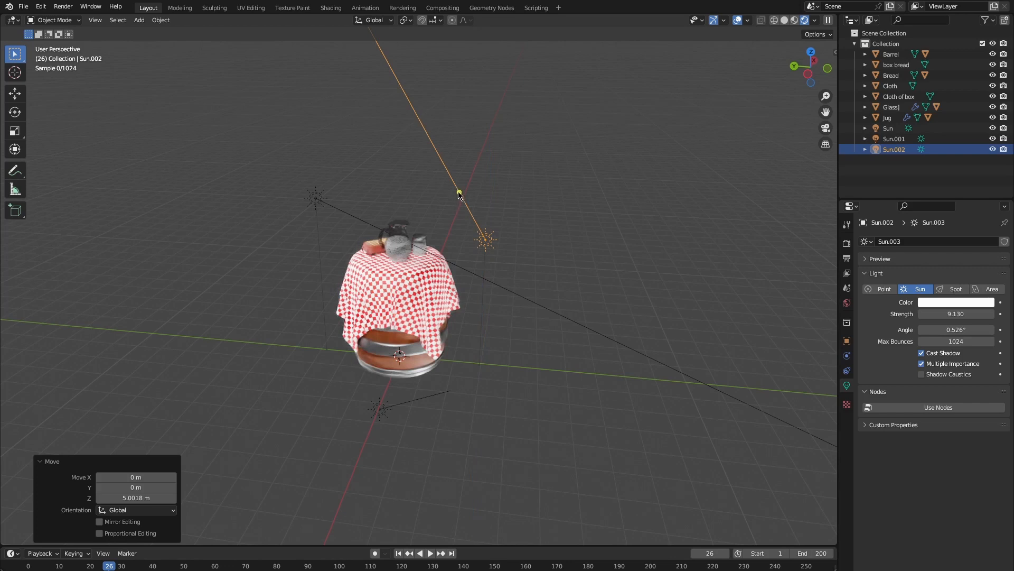
- Raise the Sun.001 light along the Z axis to well above the tabletop
left_click(379, 408)
key("g")
key("z")
left_click(391, 225)
- Undo the most recent changes to the sun lights
key("KP_7")
scroll(502, 240, "up", 1)
middle_click_drag(509, 244, 426, 279, "shift")
key("ctrl+z")
key("ctrl+z")
key("ctrl+z")
key("ctrl+z")
key("ctrl+z")
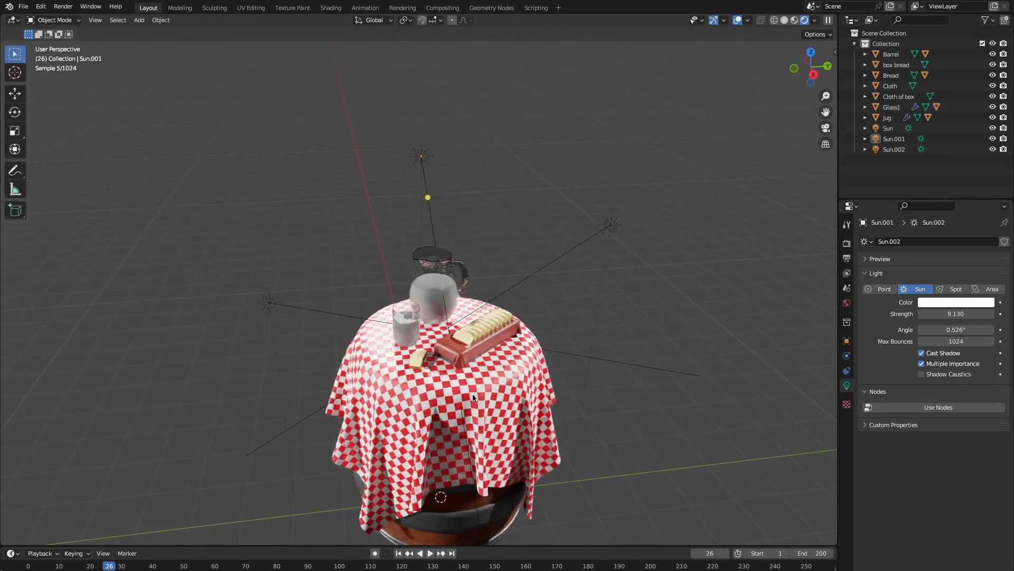
- Duplicate the Sun.001 light to the opposite side of the table, about 4.62 m along the X axis
scroll(473, 397, "up", 2)
left_click(416, 152)
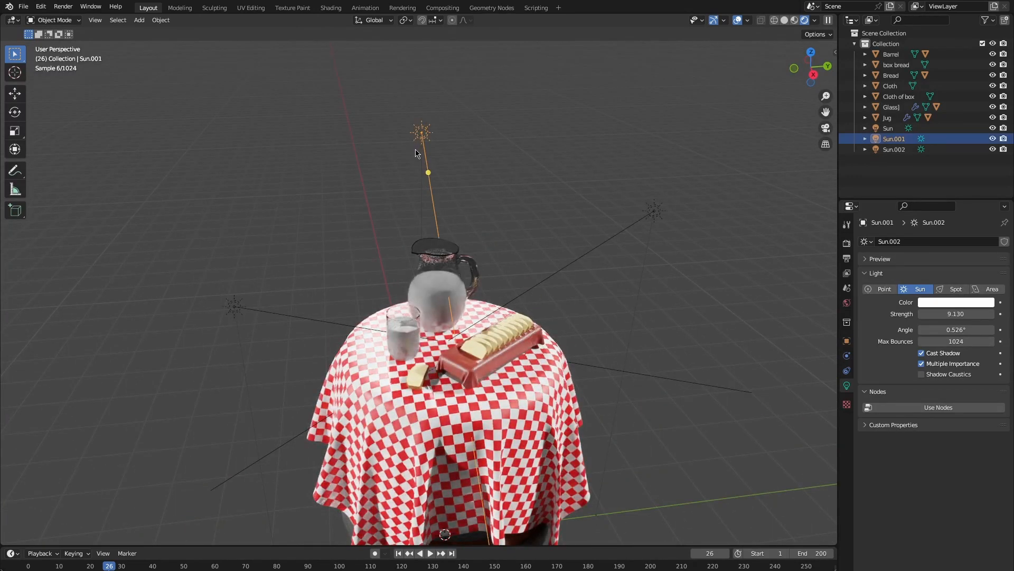
key("KP_7")
key("shift+d")
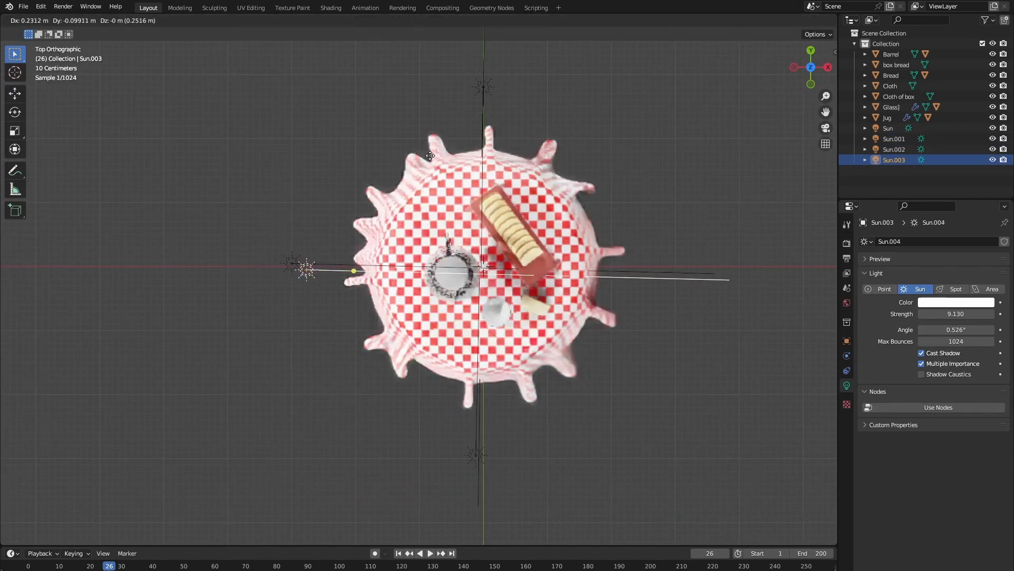
left_click(708, 157)
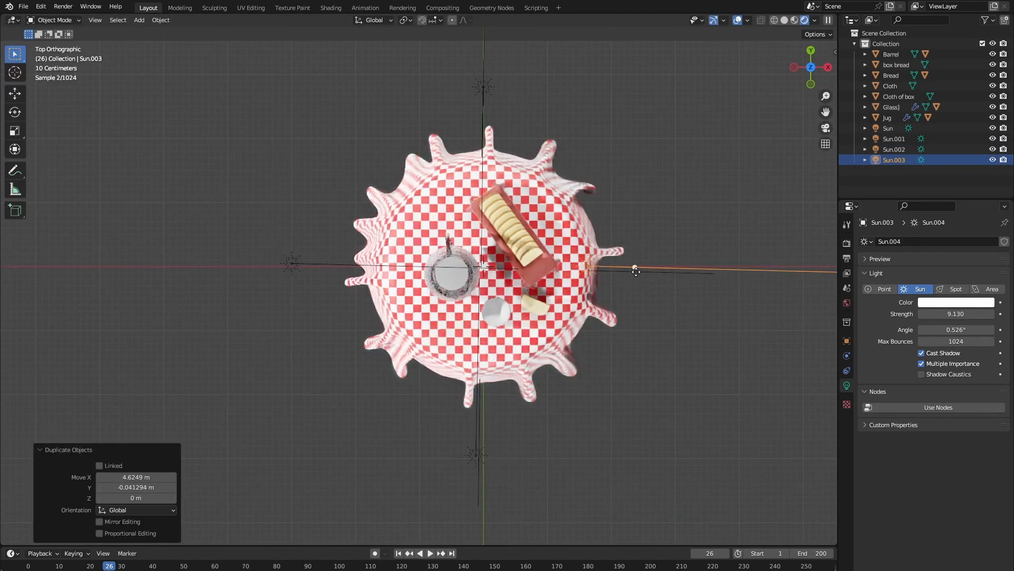
- Lower the new sun light on the positive X side about 1.66 m along the Z axis
middle_click_drag(702, 301, 594, 230)
key("g")
key("z")
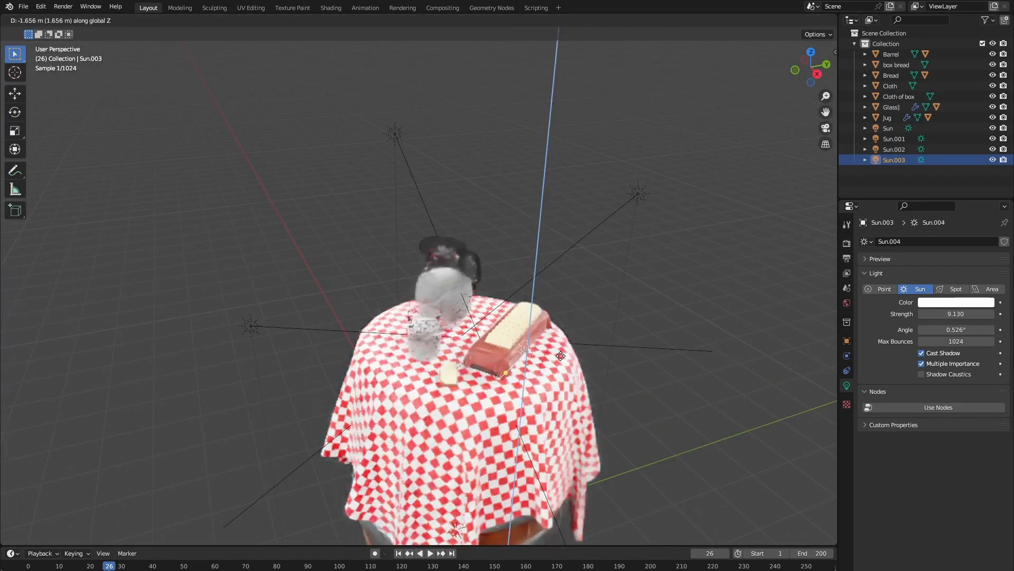
left_click(561, 356)
- Set the strength of the Sun.003 light to 1.02
middle_click_drag(561, 356, 561, 376)
left_click(607, 373)
left_click(540, 356)
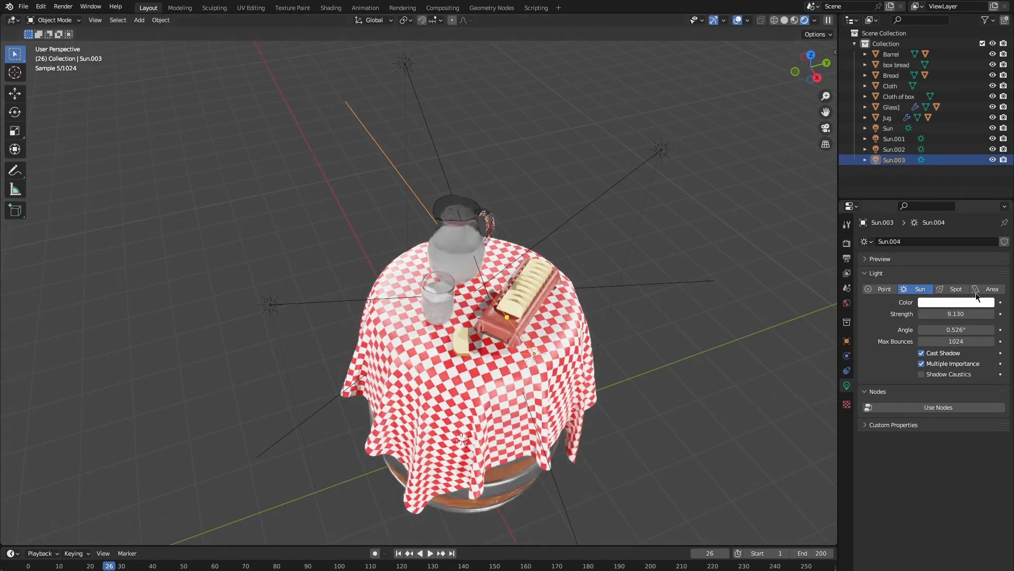
left_click_drag(975, 317, 876, 316)
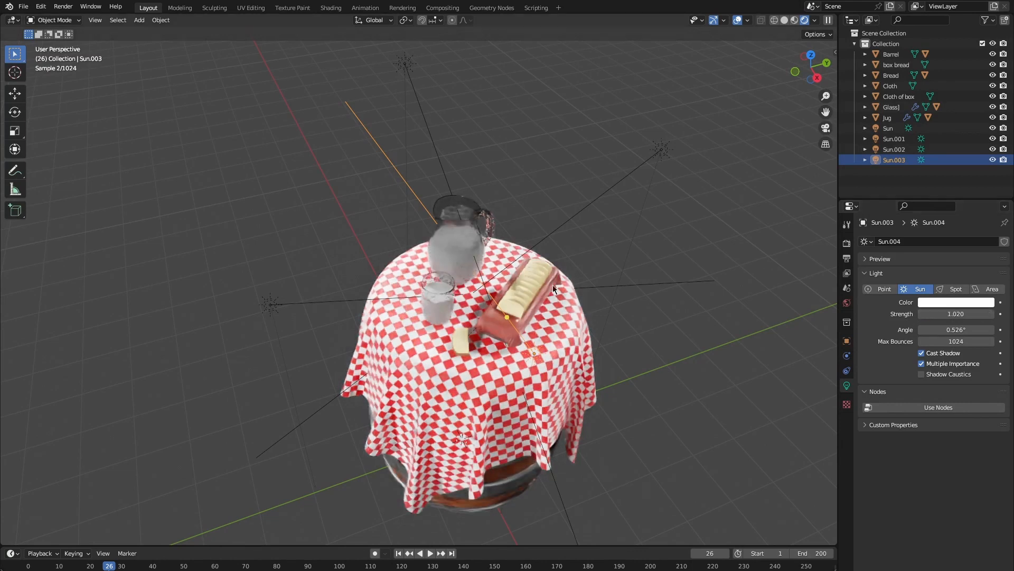
- Set the strength of the Sun.001 light to 5
left_click(404, 64)
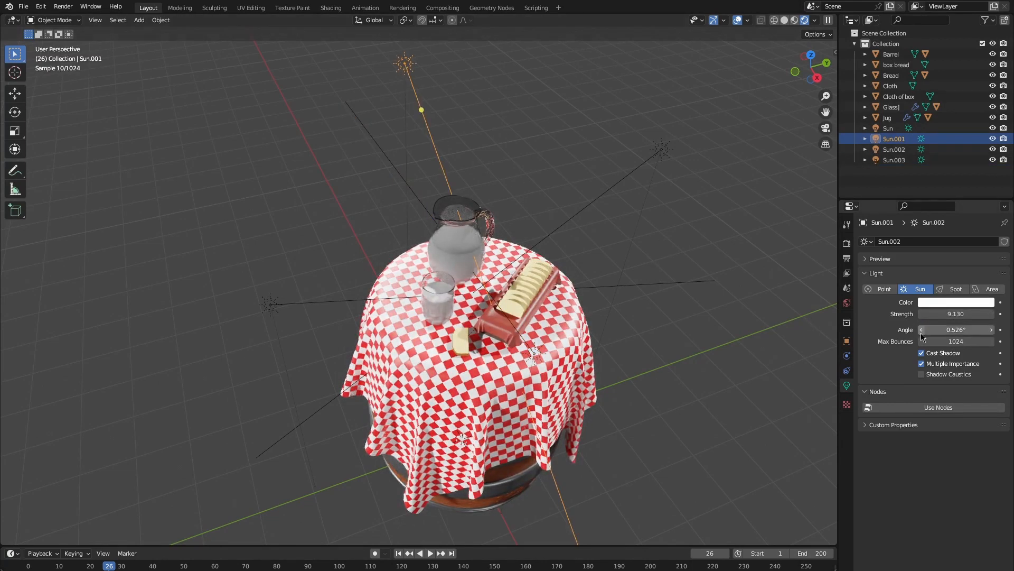
left_click(954, 313)
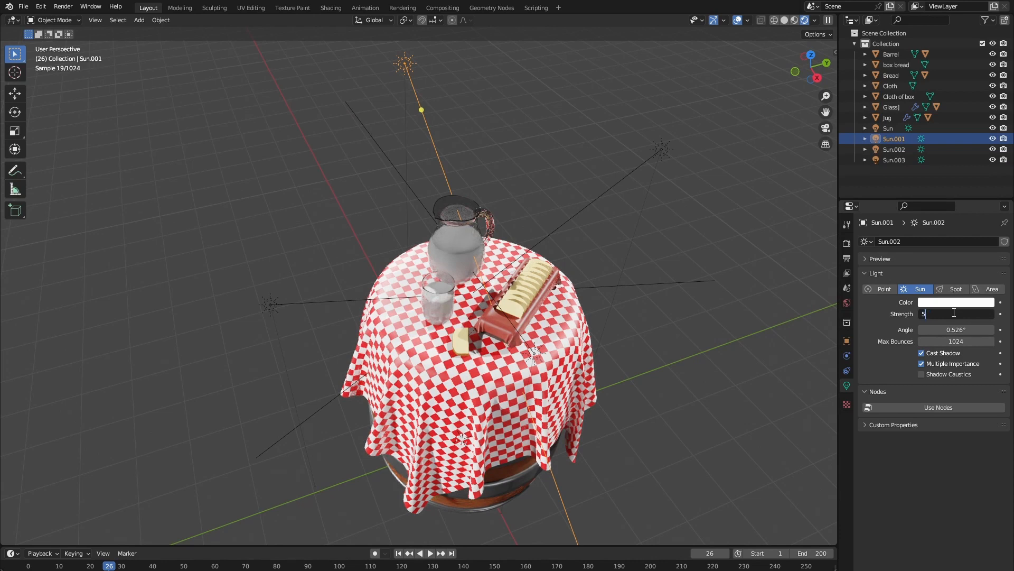
key("Return")
- Set the strength of the Sun.001 light to 10
middle_click_drag(655, 196, 634, 180)
left_click(678, 170)
left_click(447, 89)
left_click(955, 314)
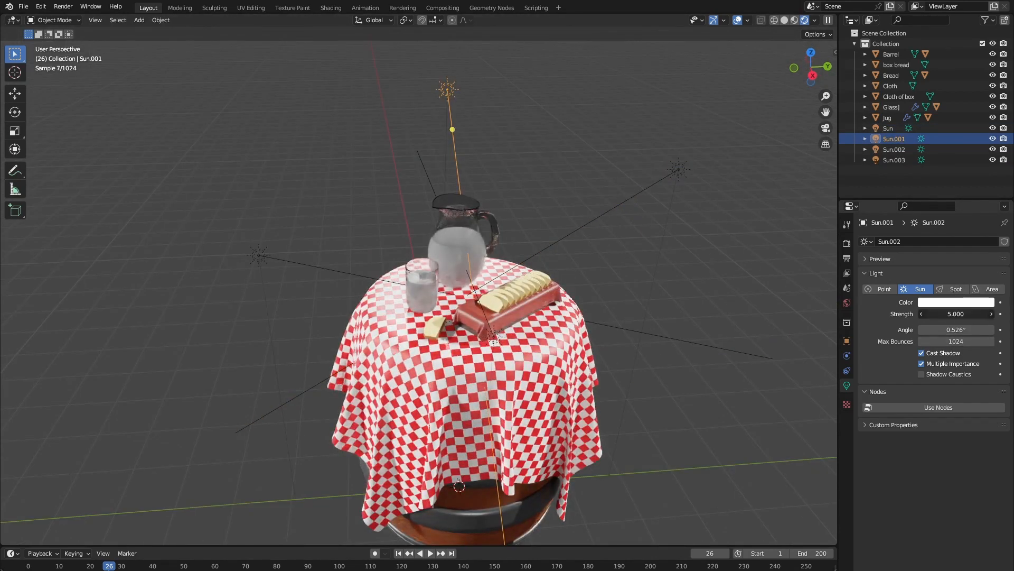
key("Return")
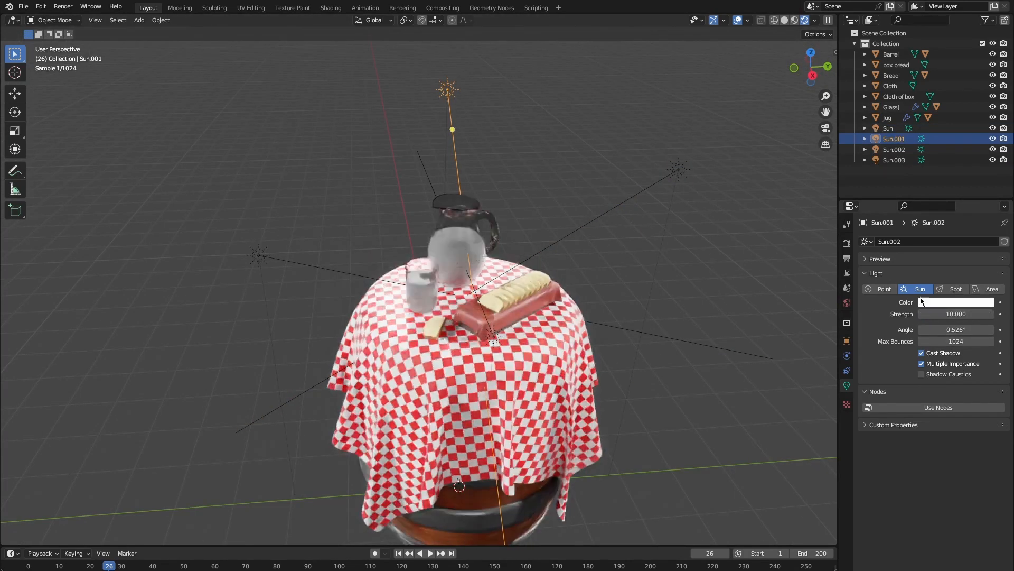
- Set the strength of the first sun light, on the positive Y side, to 5
left_click(677, 171)
left_click(949, 314)
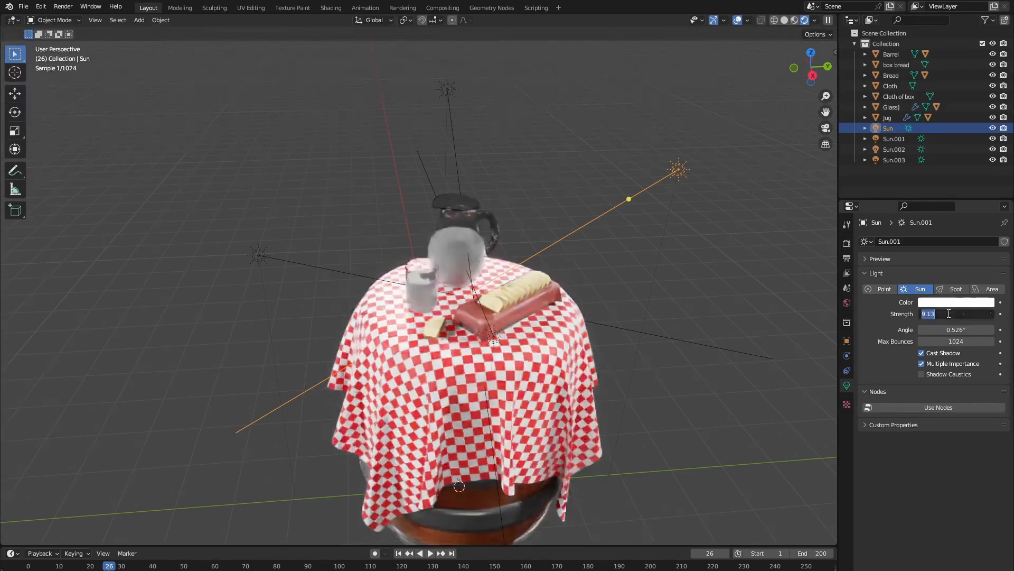
key("Return")
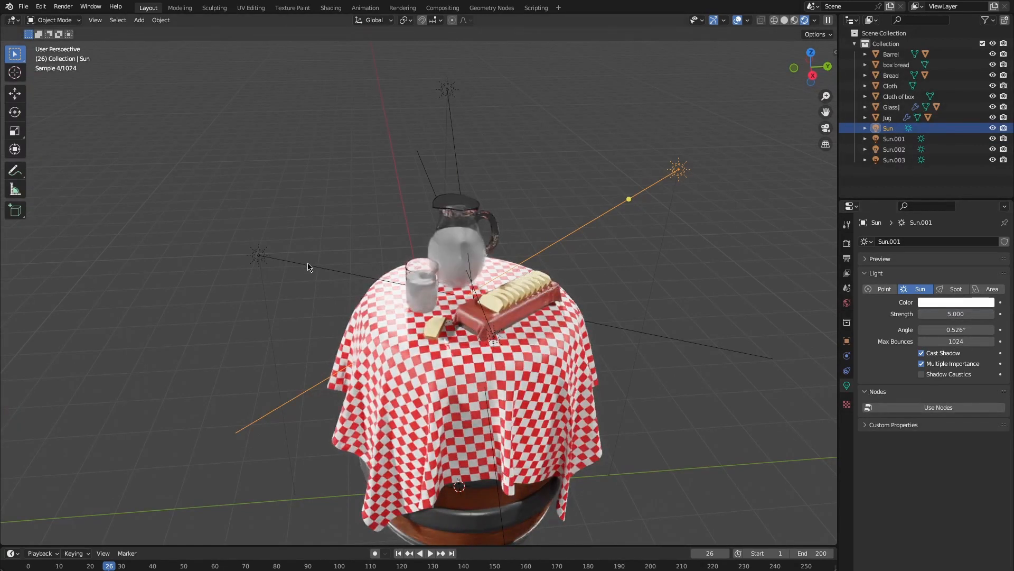
- Set the strength of the Sun.003 light on the positive X side to 3
left_click(311, 264)
left_click(496, 340)
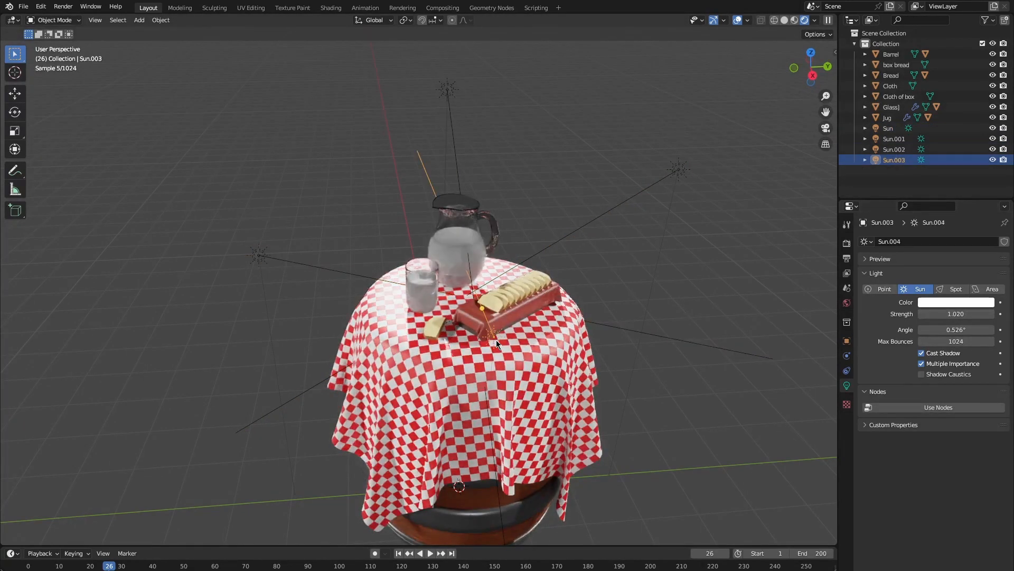
middle_click_drag(649, 363, 742, 360)
left_click(955, 313)
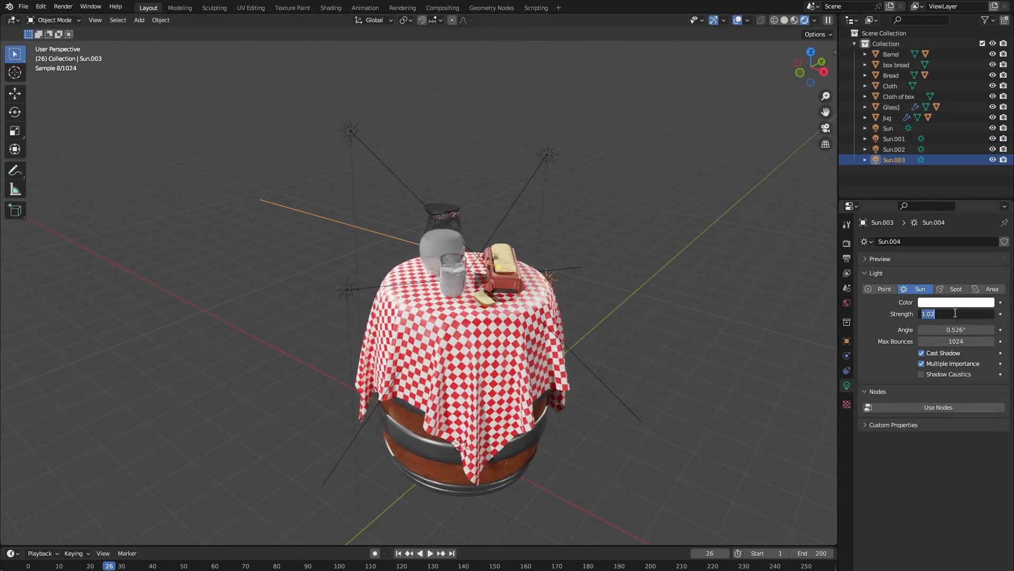
key("Return")
- Review the settings of the first sun light and Sun.003 and examine the lit table from several angles
middle_click_drag(816, 272, 670, 268)
left_click(676, 165)
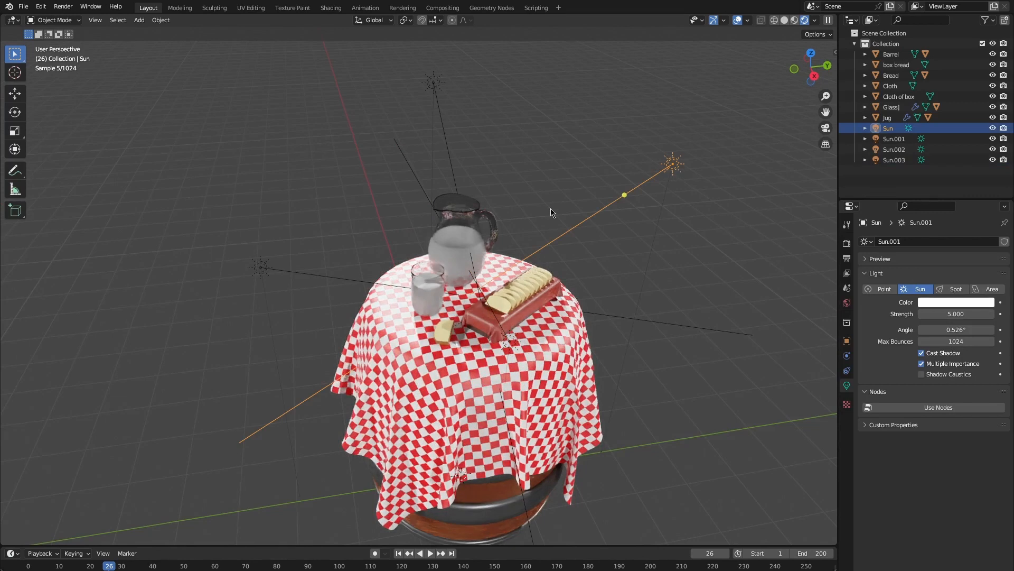
middle_click_drag(553, 208, 634, 209)
left_click(571, 251)
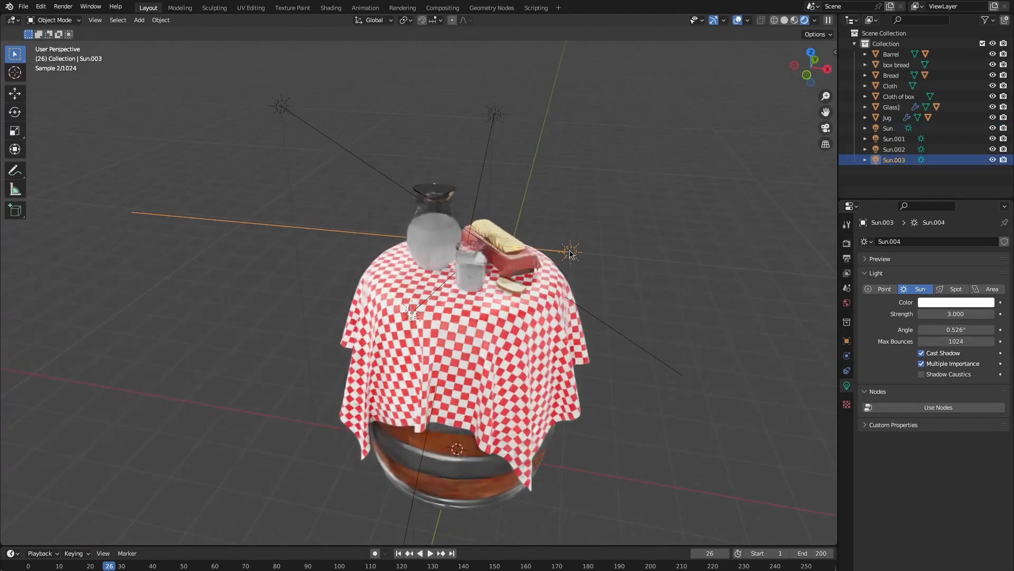
middle_click_drag(525, 264, 606, 315)
scroll(507, 334, "up", 2)
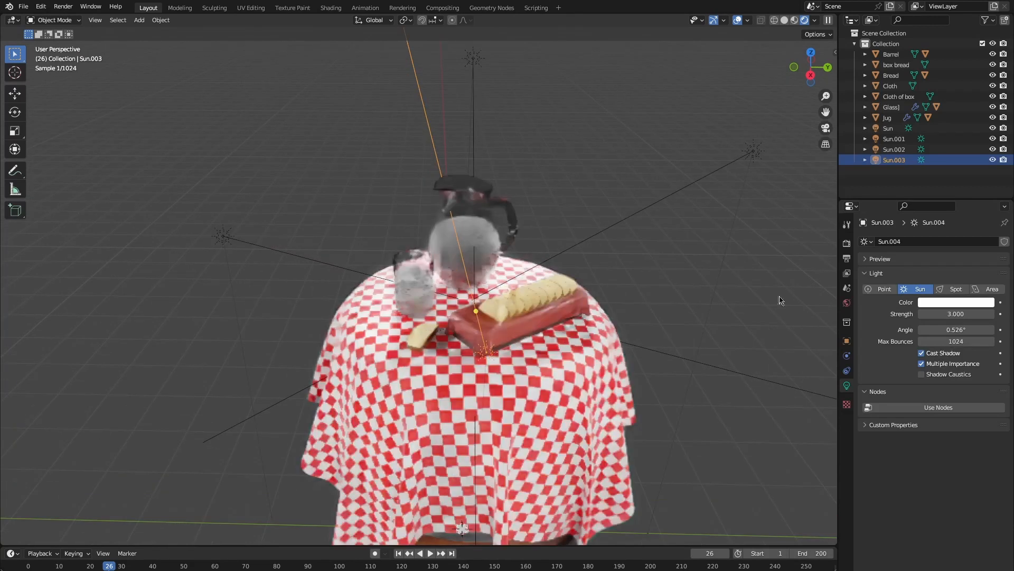
- Tint the Sun.003 light cyan, with a hue of 0.518 and a saturation of 0.781
left_click(965, 302)
left_click_drag(941, 201, 950, 174)
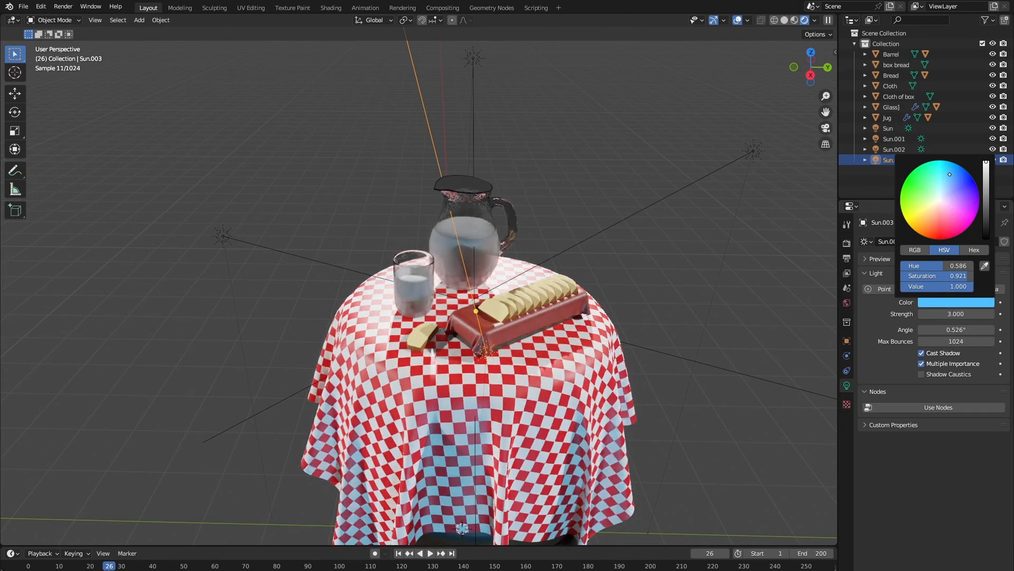
left_click_drag(949, 174, 941, 179)
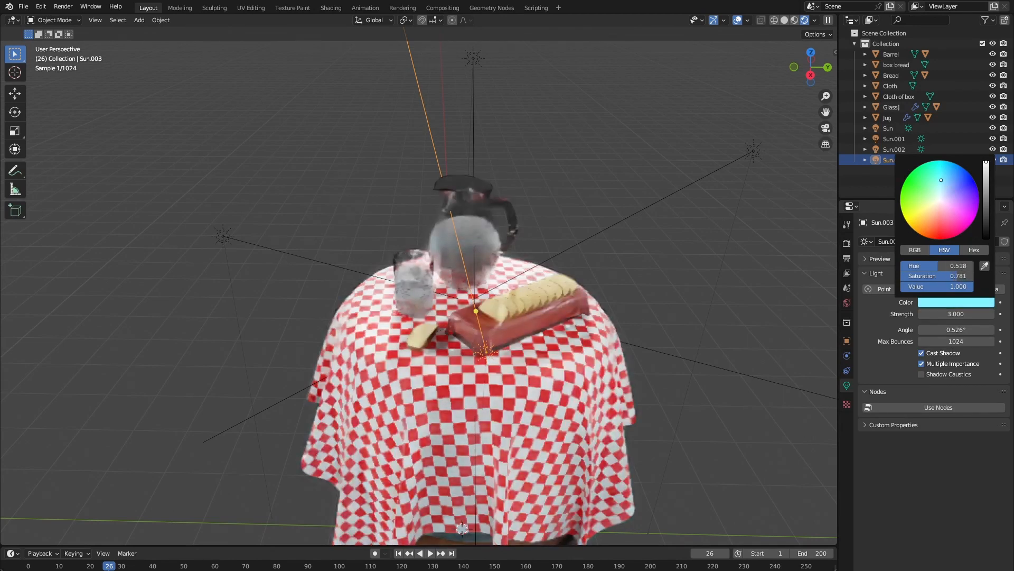
left_click(693, 264)
- Tint the first sun light, on the positive Y side of the table, a salmon red
middle_click_drag(616, 310, 637, 309)
left_click(717, 141)
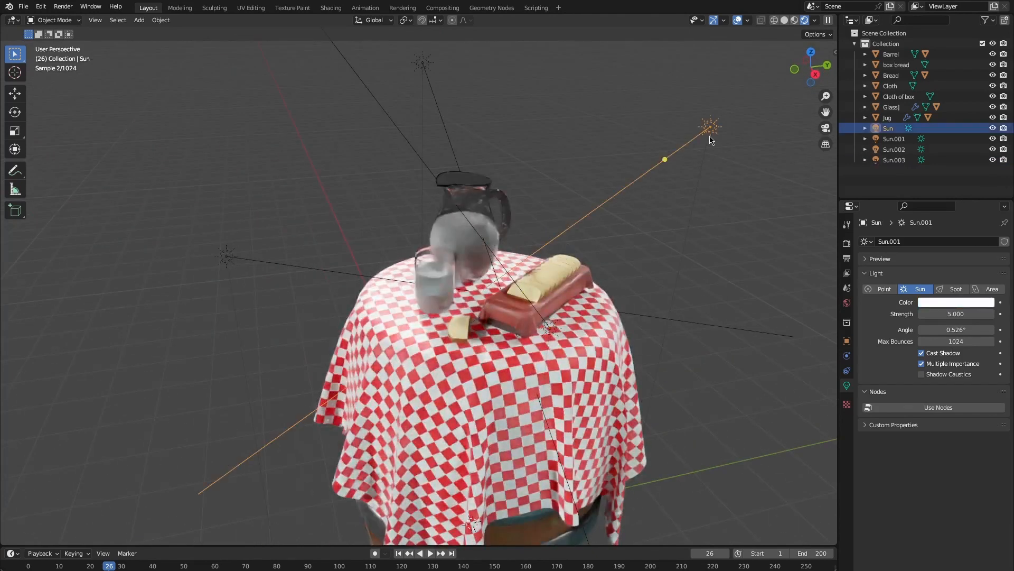
left_click(949, 302)
left_click(942, 230)
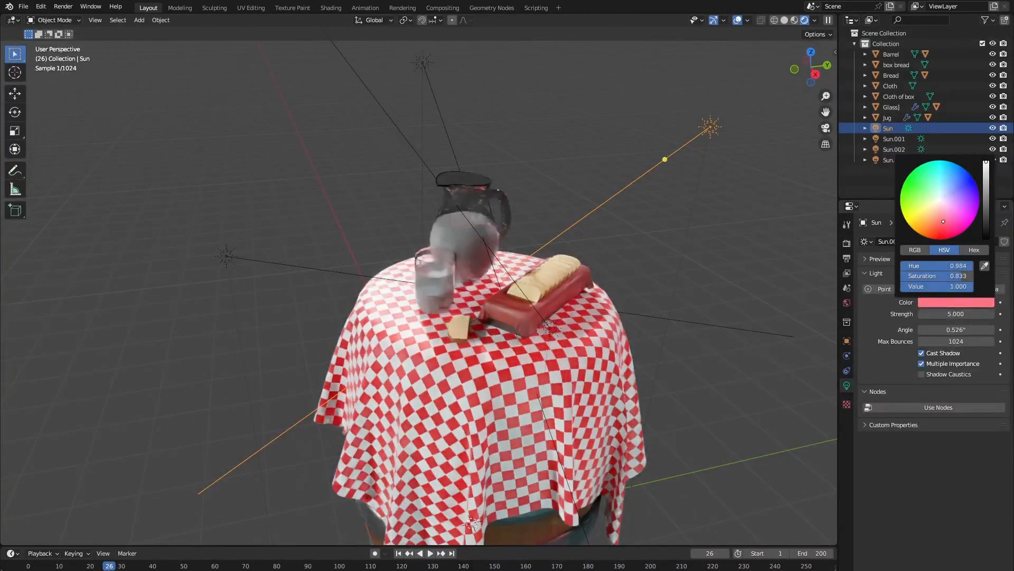
left_click_drag(943, 230, 938, 224)
scroll(661, 369, "up", 1)
mouse_move(713, 365)
middle_mouse_down()
mouse_move(661, 369)
mouse_move(725, 374)
middle_mouse_up()
scroll(656, 344, "down", 1)
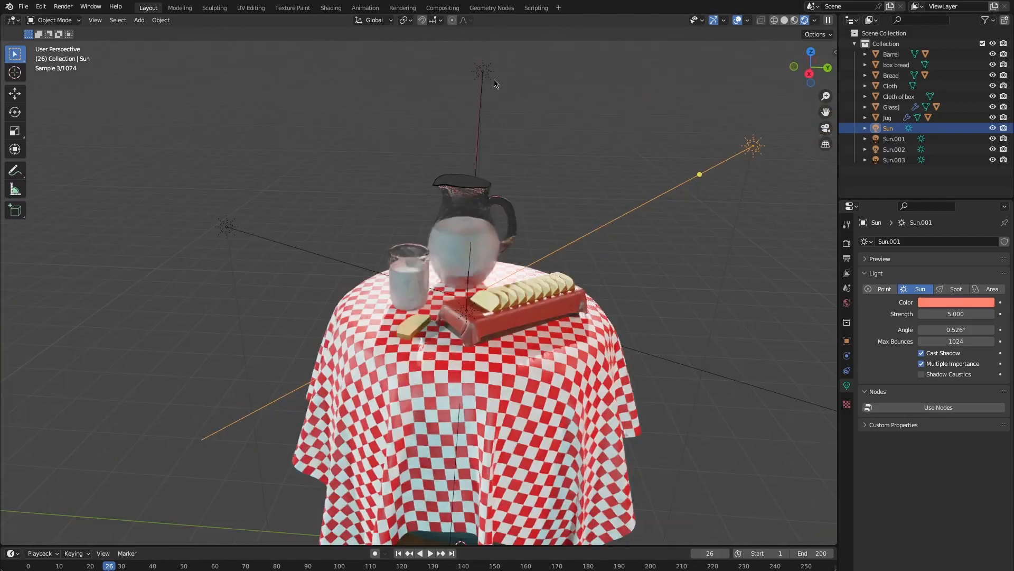
- Tint the Sun.001 light warm yellow, with hue 0.107 and saturation 0.631, and lower its strength to 9.020
left_click(486, 73)
left_click(950, 304)
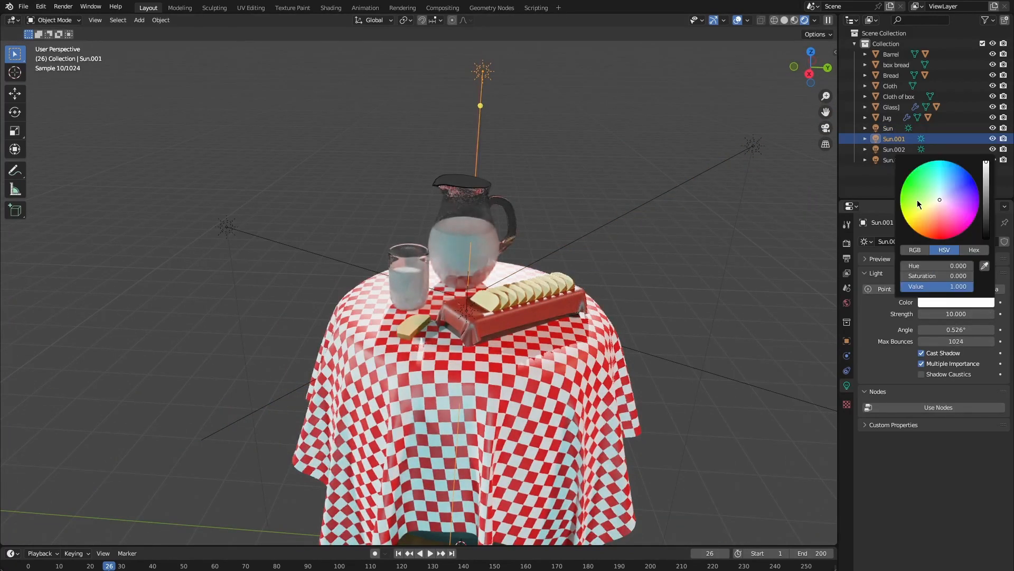
left_click(923, 210)
left_click_drag(956, 314, 945, 314)
left_click(956, 302)
left_click(924, 211)
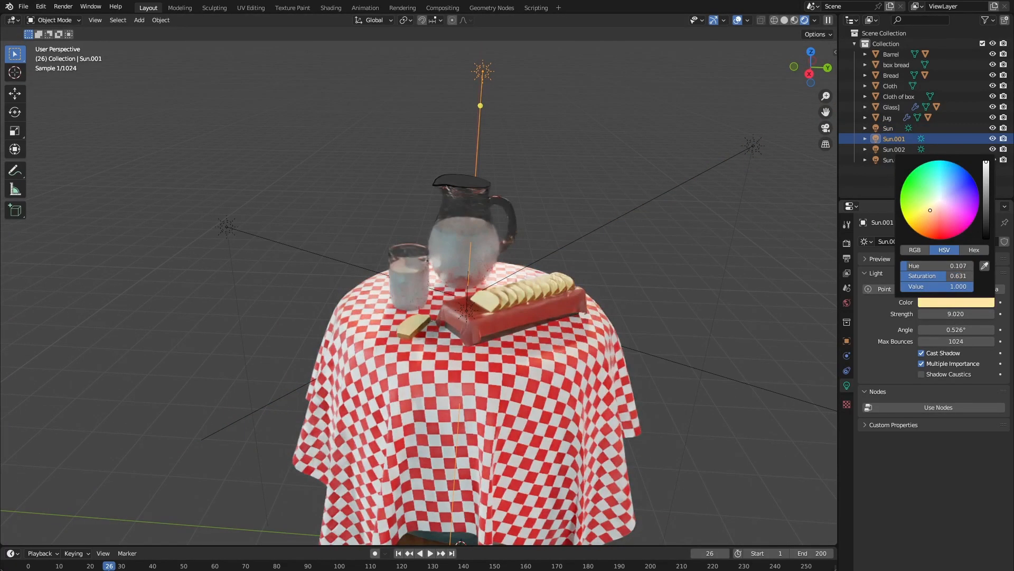
- Try a green tint on the Sun.002 light, settle on a light purple and deselect the light
left_click(226, 232)
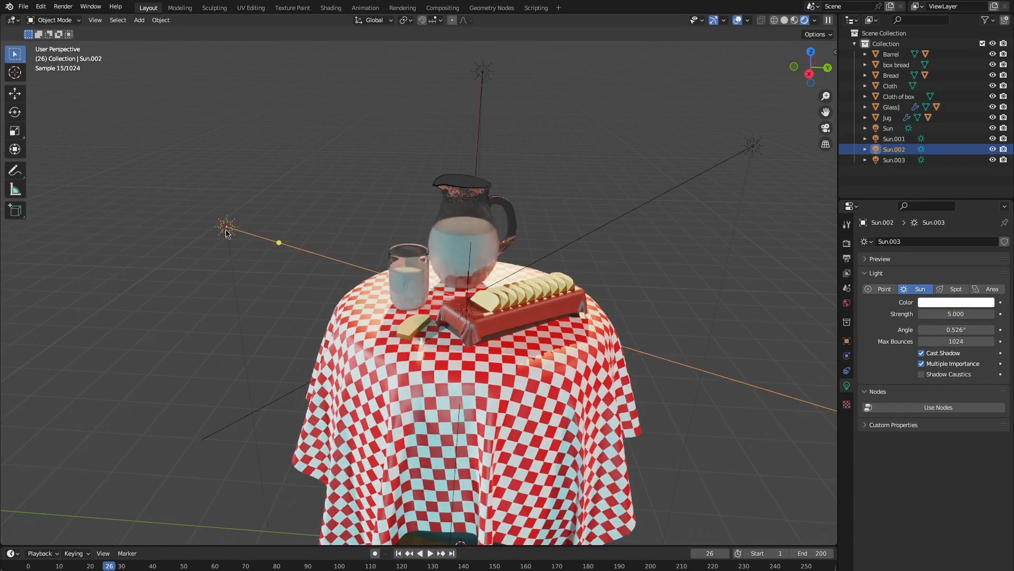
left_click(963, 303)
left_click(915, 196)
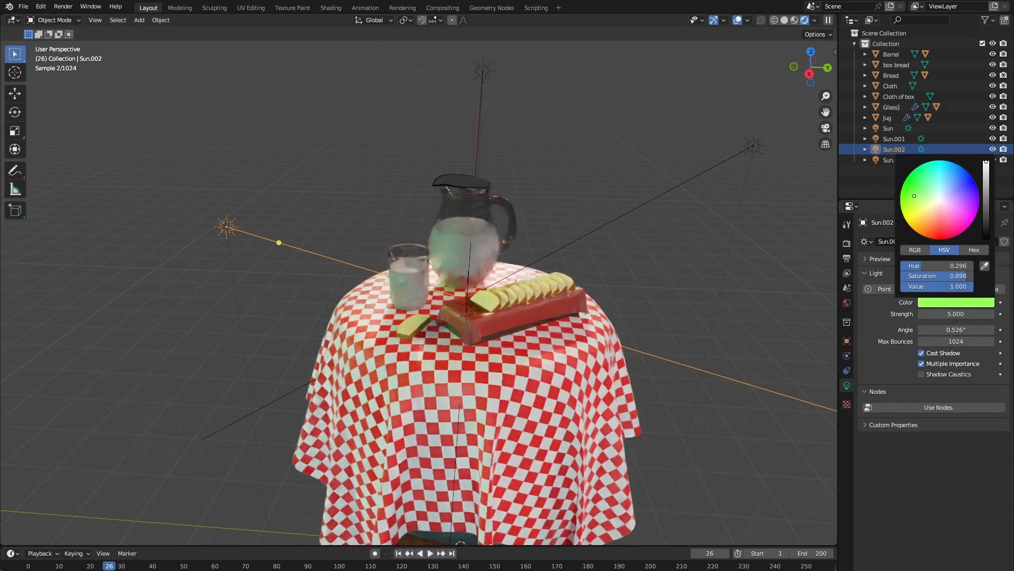
left_click(956, 200)
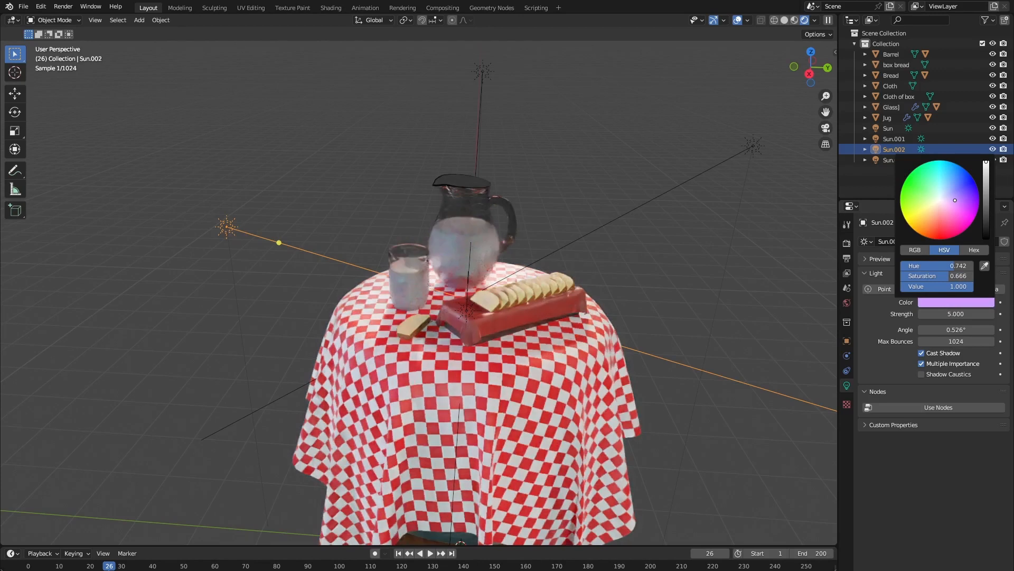
left_click_drag(955, 201, 956, 200)
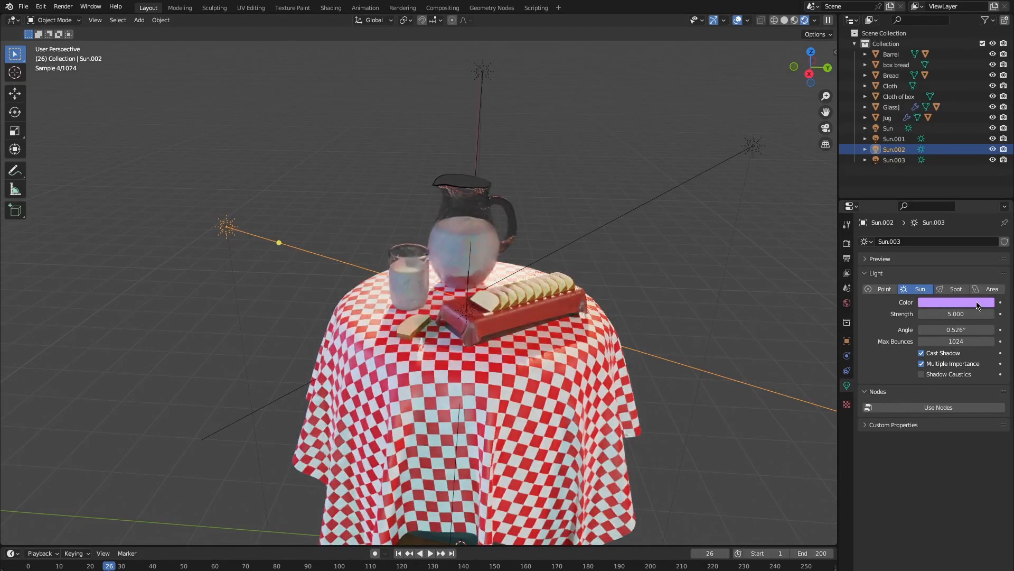
left_click(634, 278)
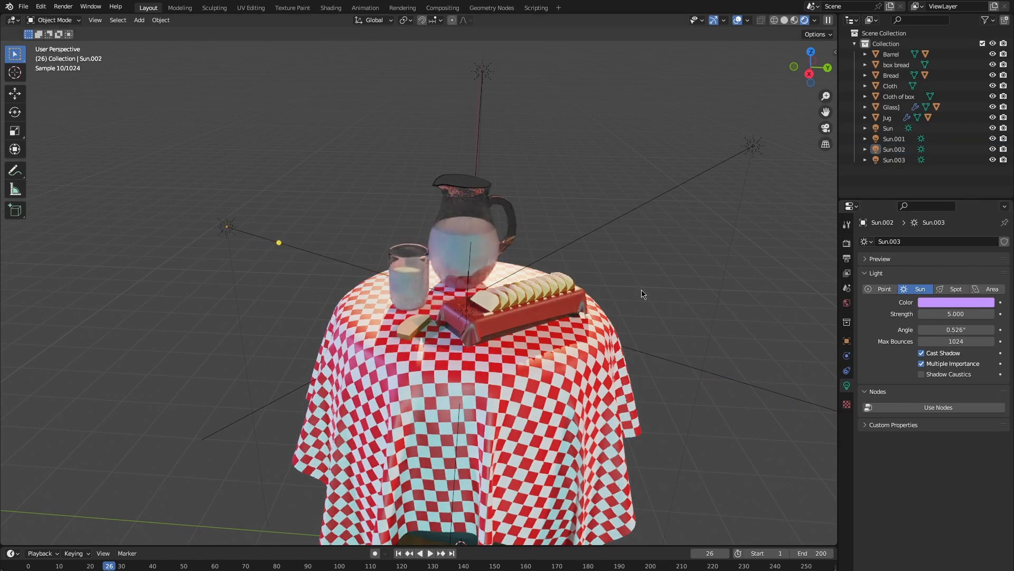
- Add a camera to the scene and align it to the current view of the table
key("shift+a")
mouse_move(643, 294)
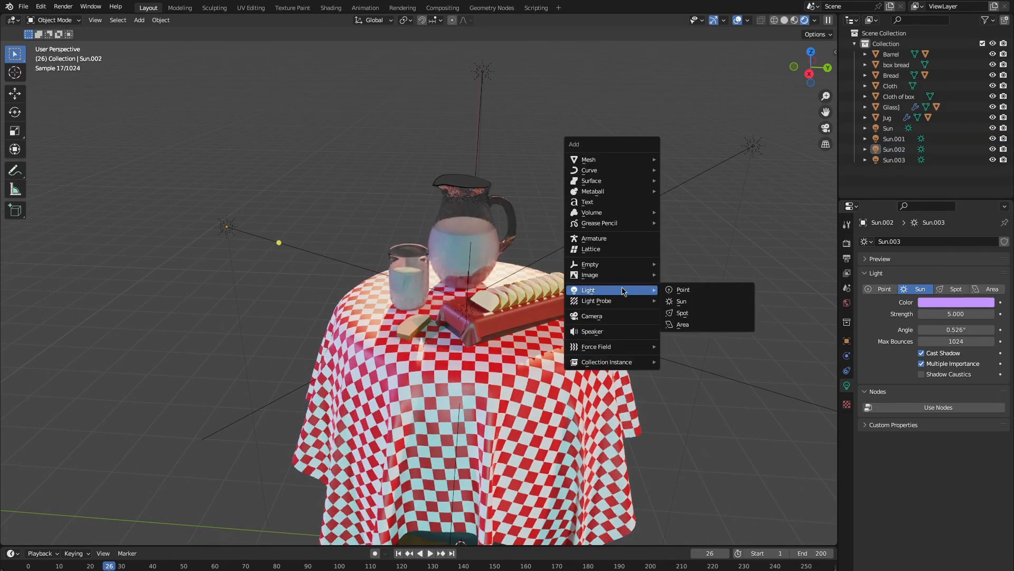
left_click(602, 316)
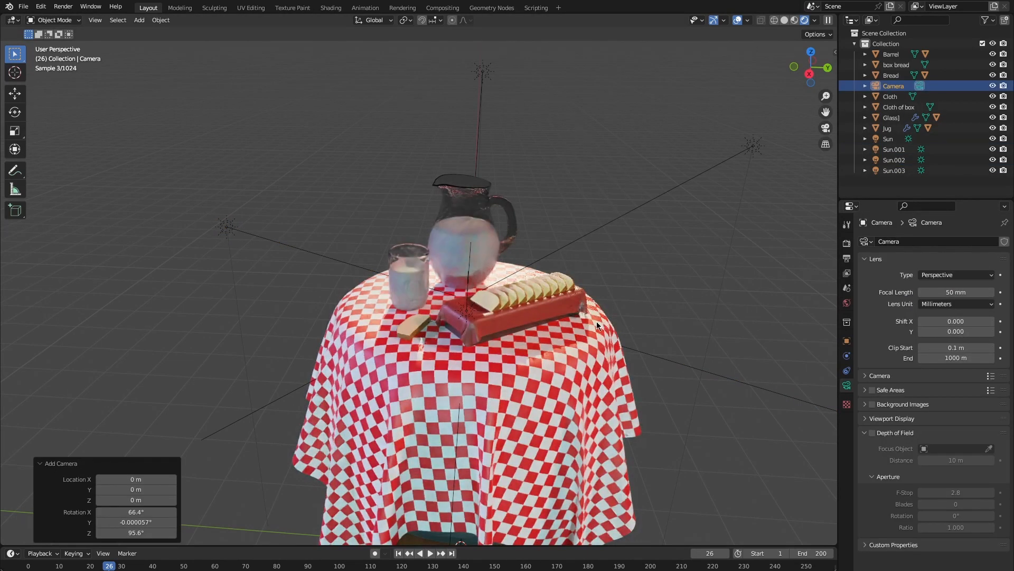
scroll(597, 321, "down", 3)
key("g")
key("x")
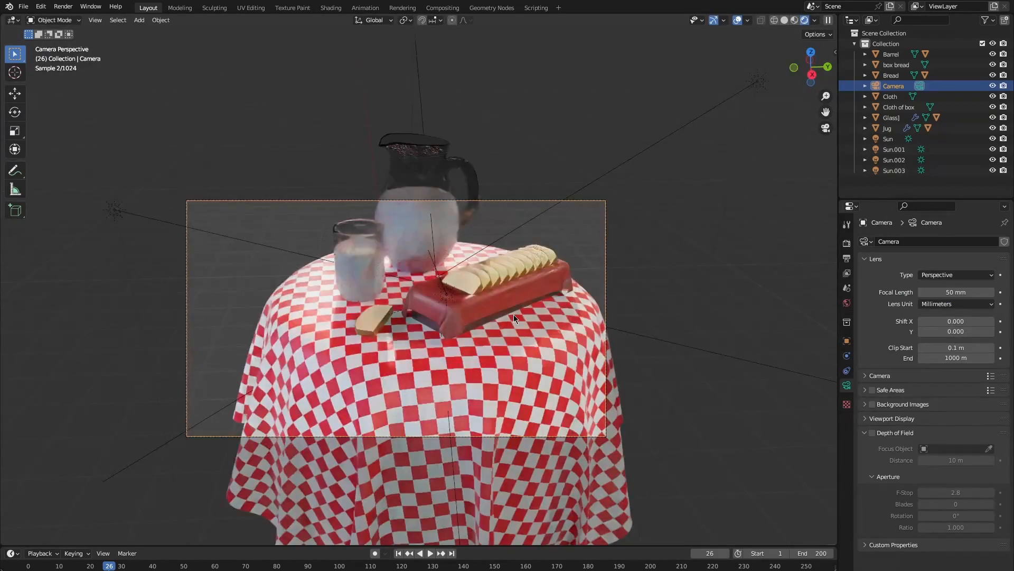
- Align the camera to a slightly higher view of the table and look through it
middle_click_drag(517, 328, 542, 345, "shift")
key("KP_0")
key("KP_0")
key("KP_0")
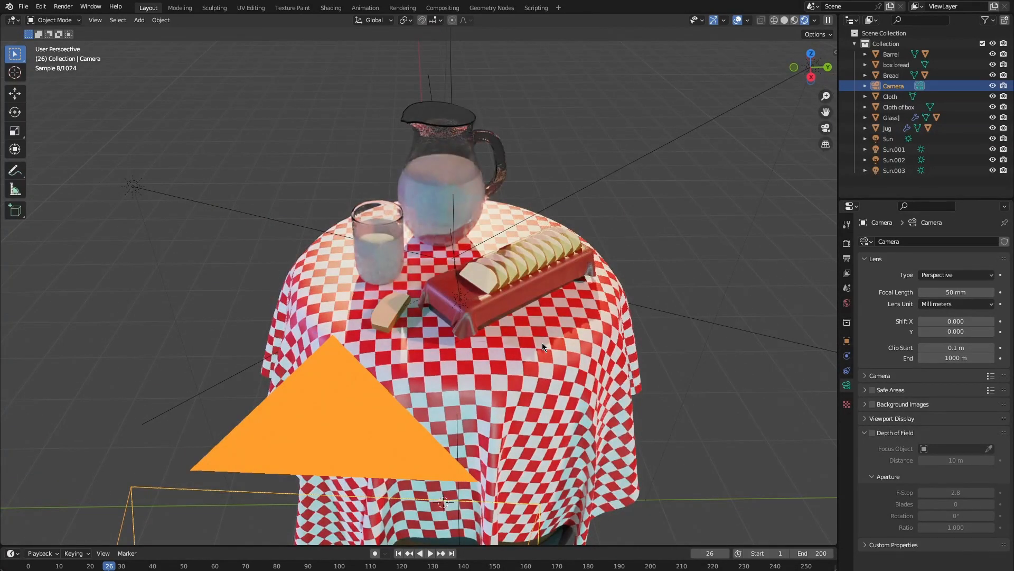
key("KP_0")
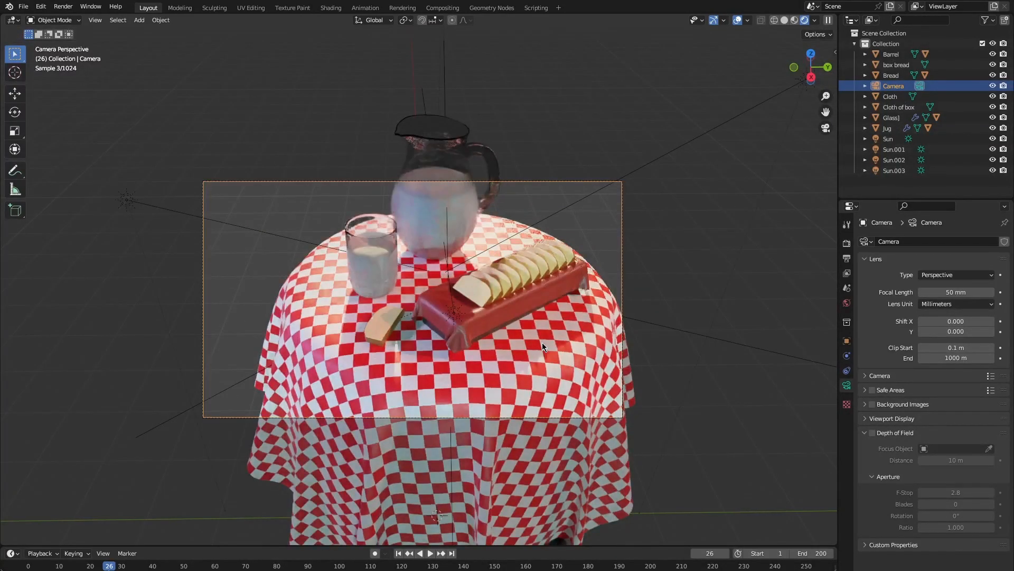
- Lock the camera to the view and turn it to frame the table from a new angle
key("n")
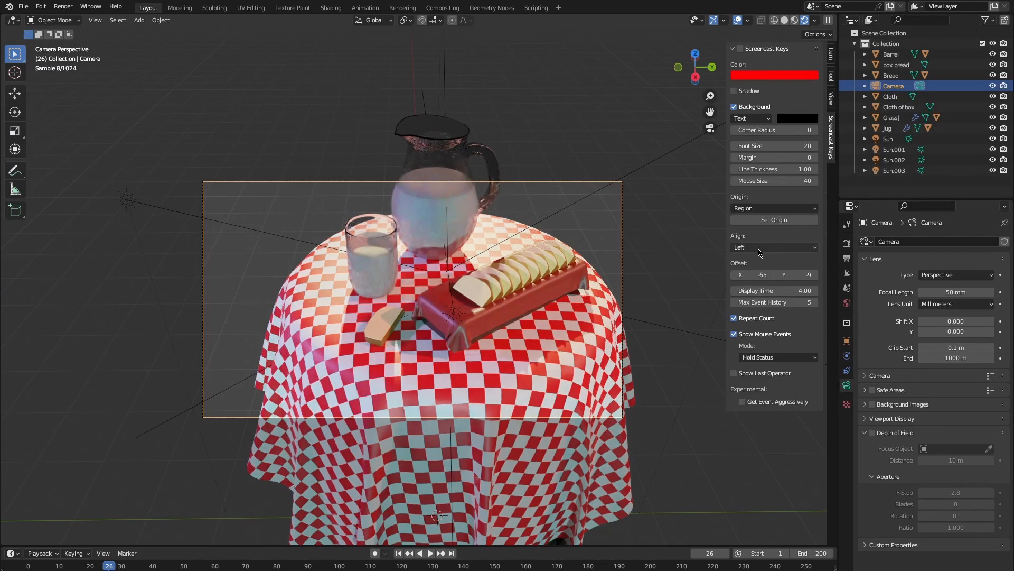
left_click(831, 98)
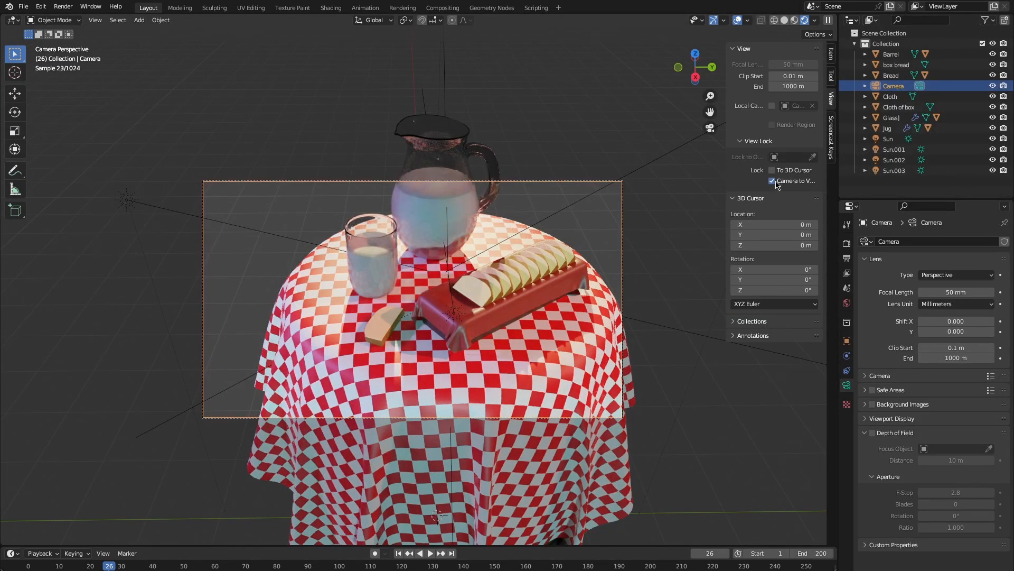
key("n")
middle_click_drag(776, 185, 736, 179)
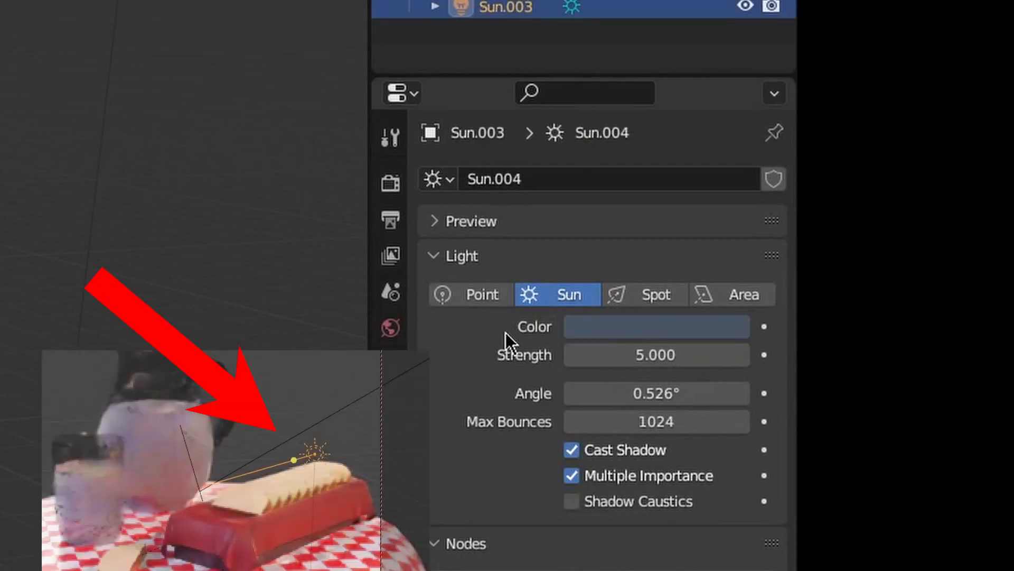
- Open the color of the Sun.003 light for editing
left_click(592, 330)
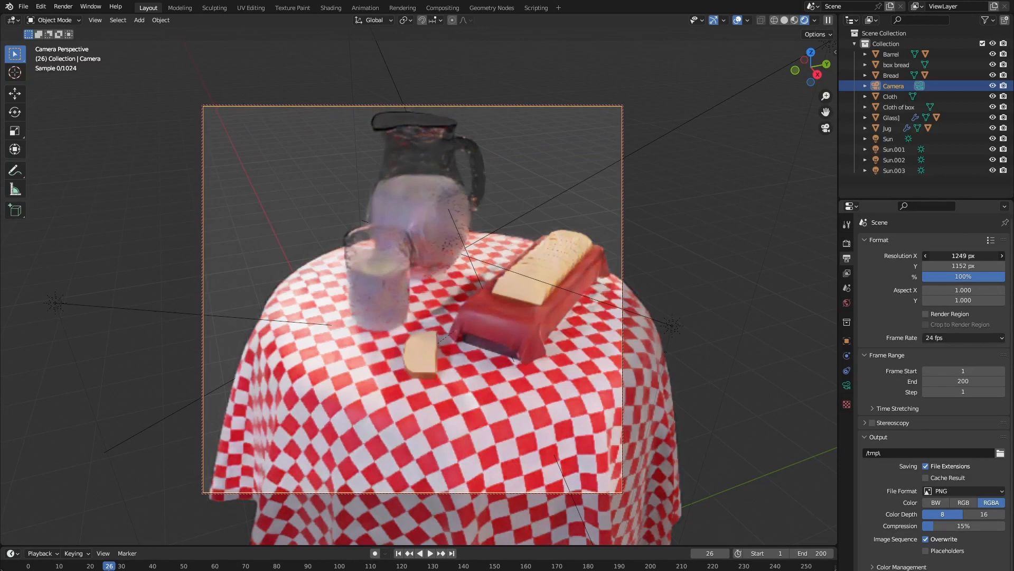
- Adjust the X and Y output resolution so the camera frame is a portrait around the jug, glass and bread
left_click_drag(963, 256, 939, 256)
left_click(634, 338)
mouse_move(963, 266)
left_mouse_down()
mouse_move(932, 266)
mouse_move(948, 266)
left_mouse_up()
left_click_drag(949, 266, 978, 265)
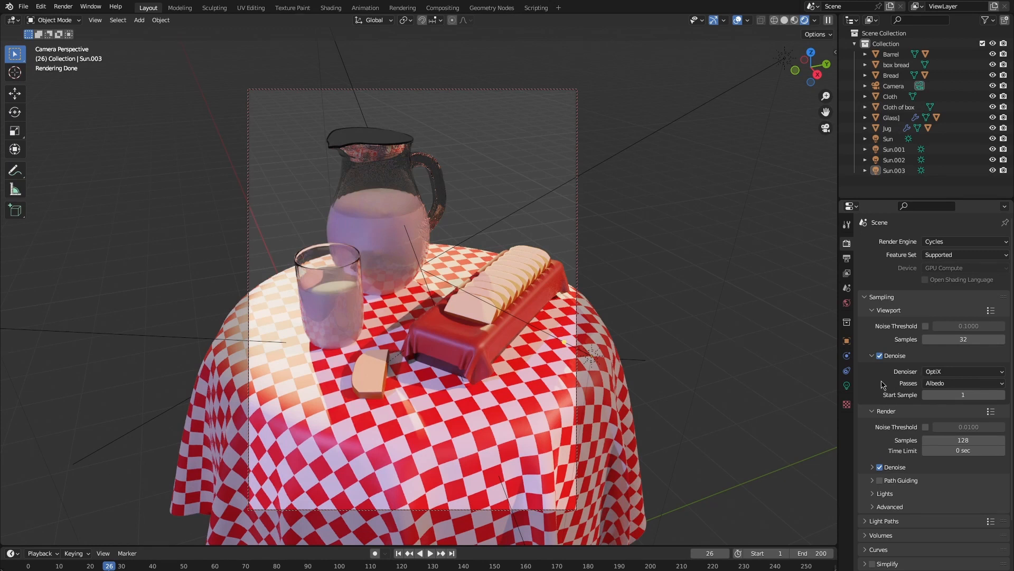
- Switch the noise thresholds of the viewport and render sampling on and back off
left_click(926, 326)
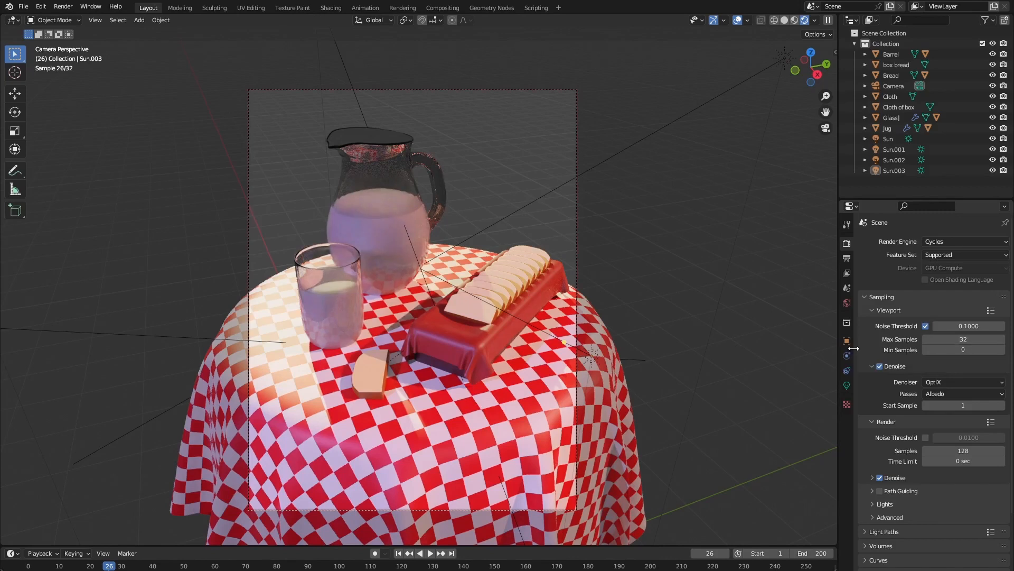
left_click(925, 326)
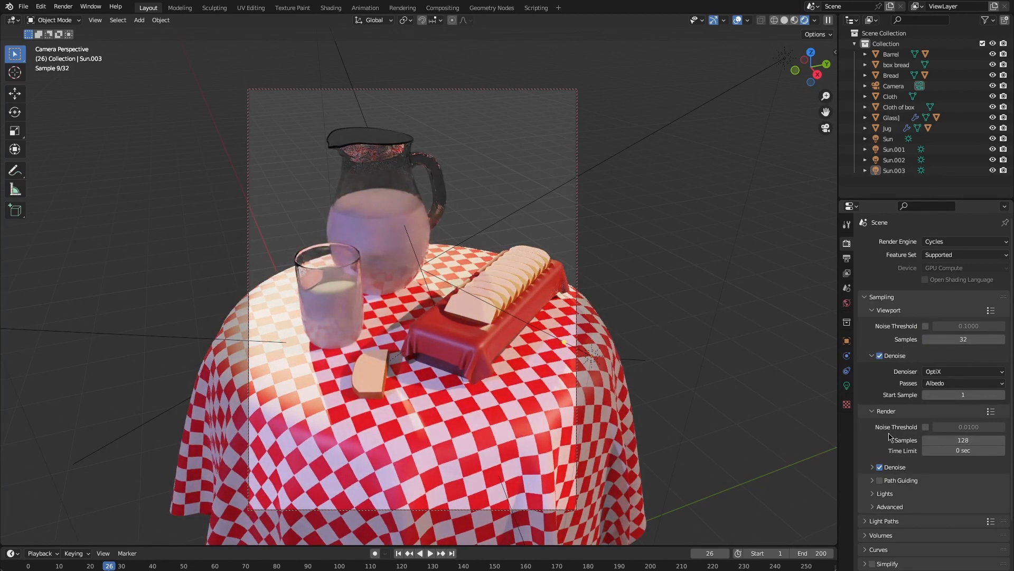
left_click(926, 426)
left_click(926, 427)
- Render the current frame through the camera and bring the render window back to the front
key("F12")
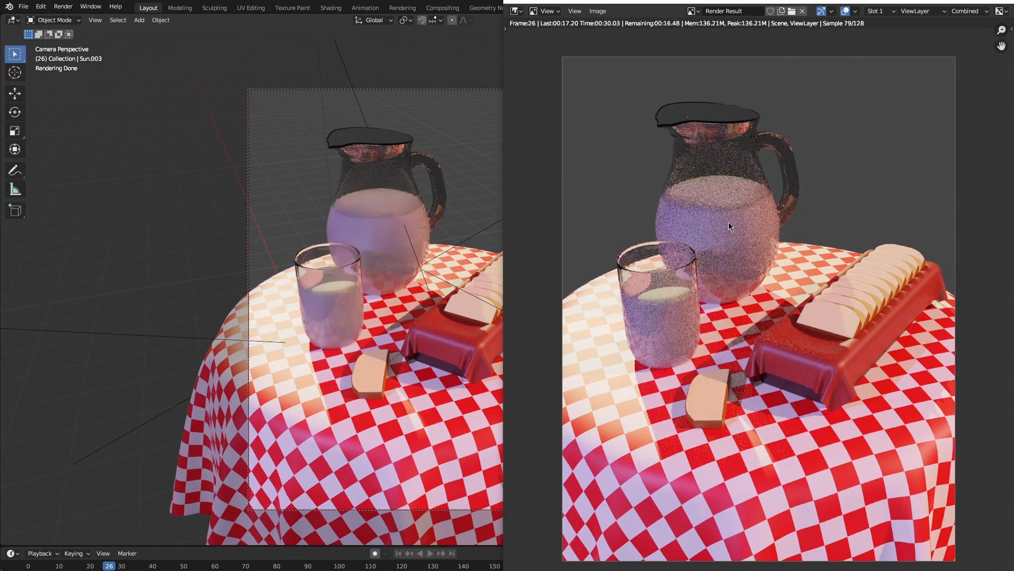
left_click(1002, 1)
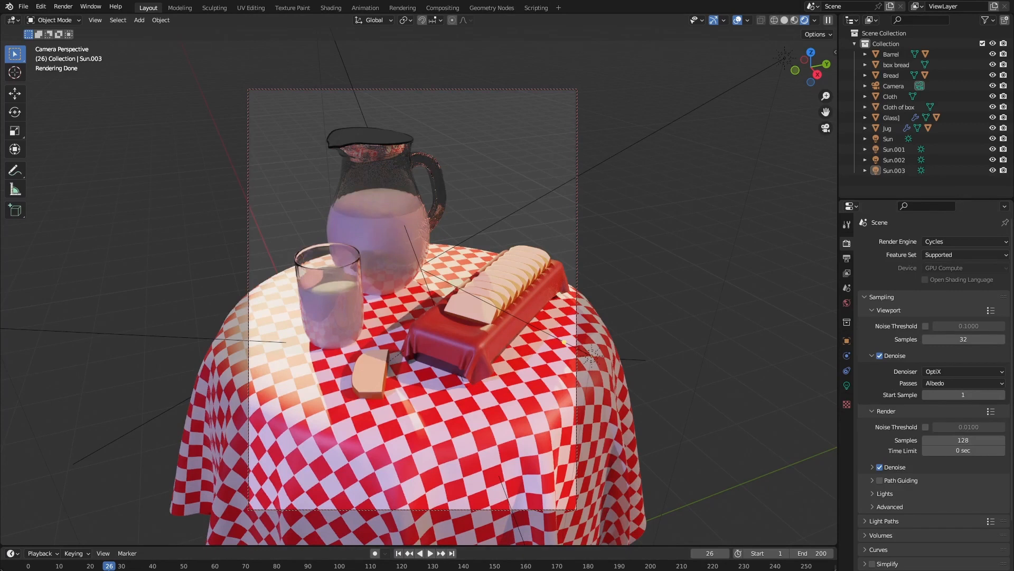
mouse_move(423, 569)
left_click(482, 553)
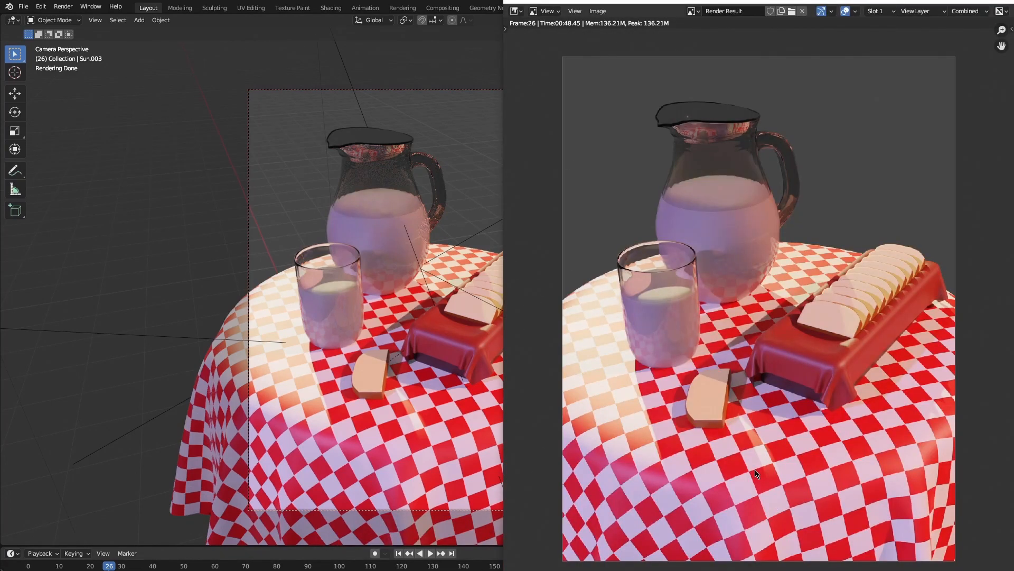
- Examine the rendered image up close around the jug, glass and bread, and put the render window away
scroll(703, 342, "down", 1)
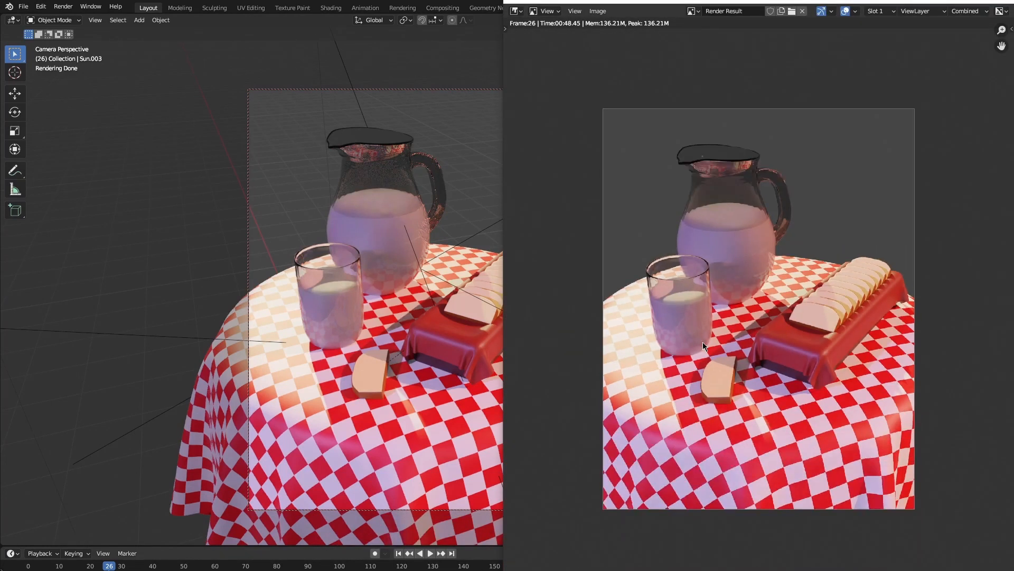
scroll(703, 342, "up", 1)
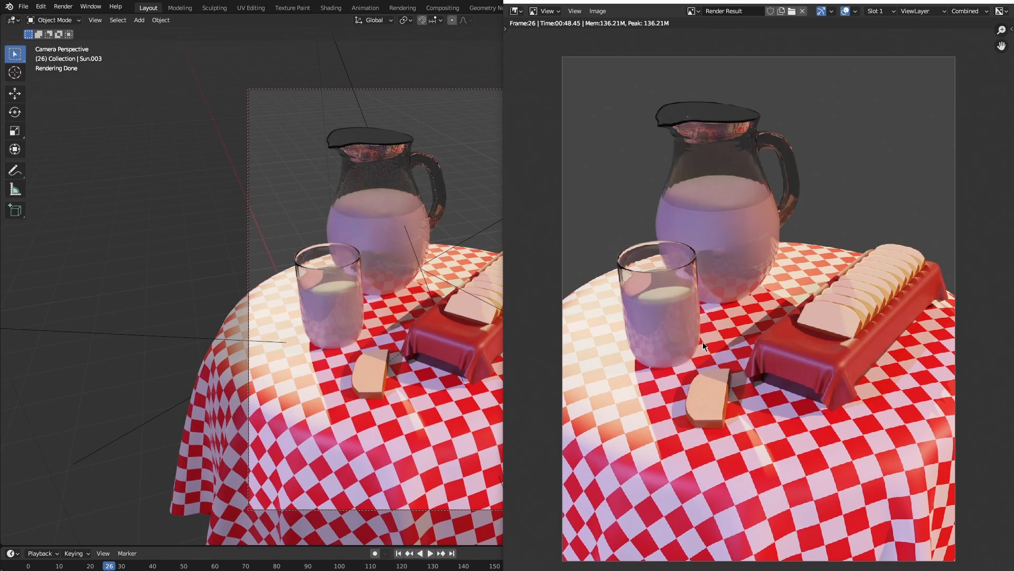
scroll(702, 336, "up", 4)
scroll(706, 295, "down", 3)
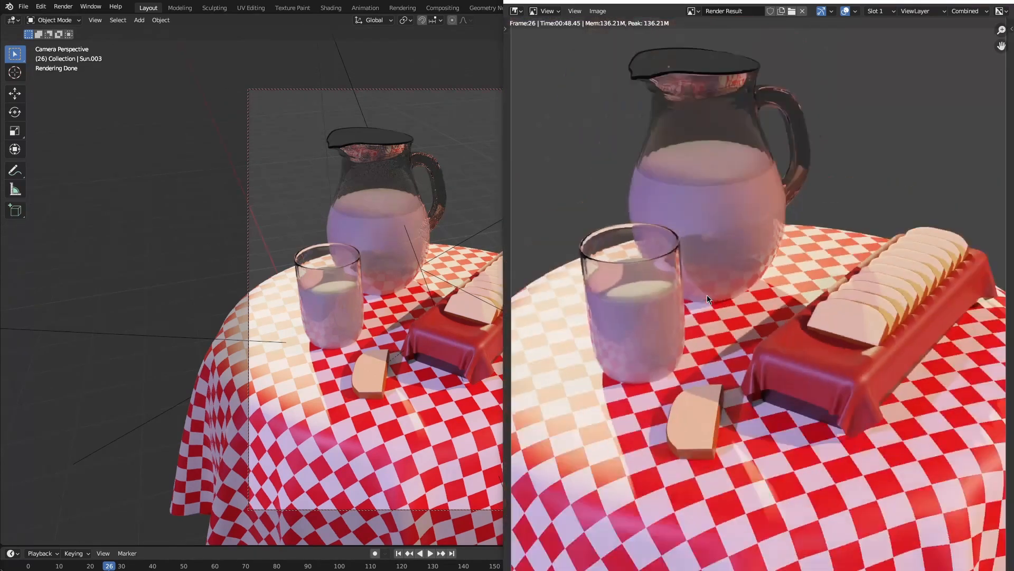
scroll(707, 295, "down", 1)
scroll(679, 308, "up", 6)
middle_click_drag(615, 277, 869, 344)
scroll(636, 274, "up", 1)
scroll(583, 332, "down", 5)
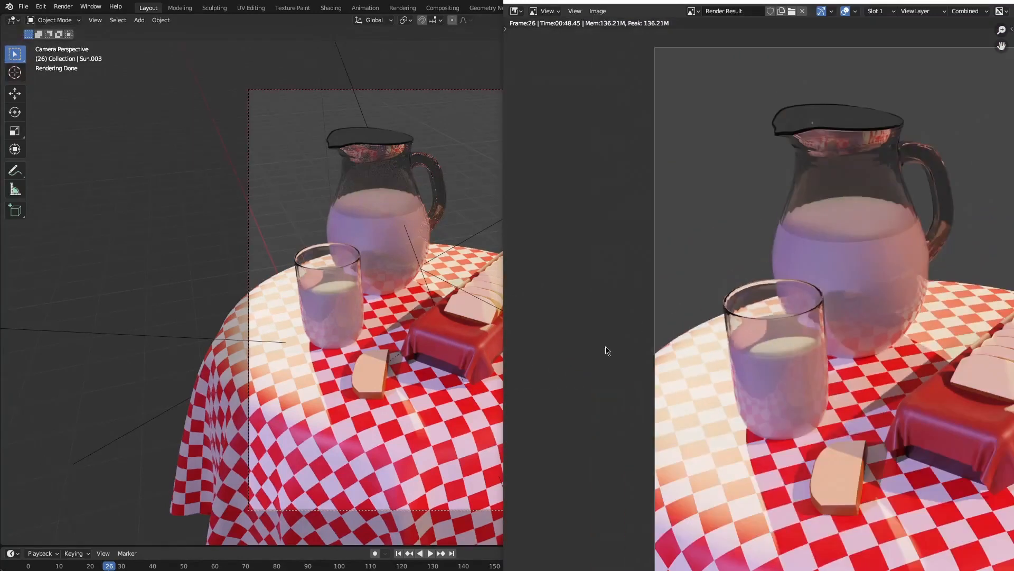
middle_click_drag(948, 375, 879, 380)
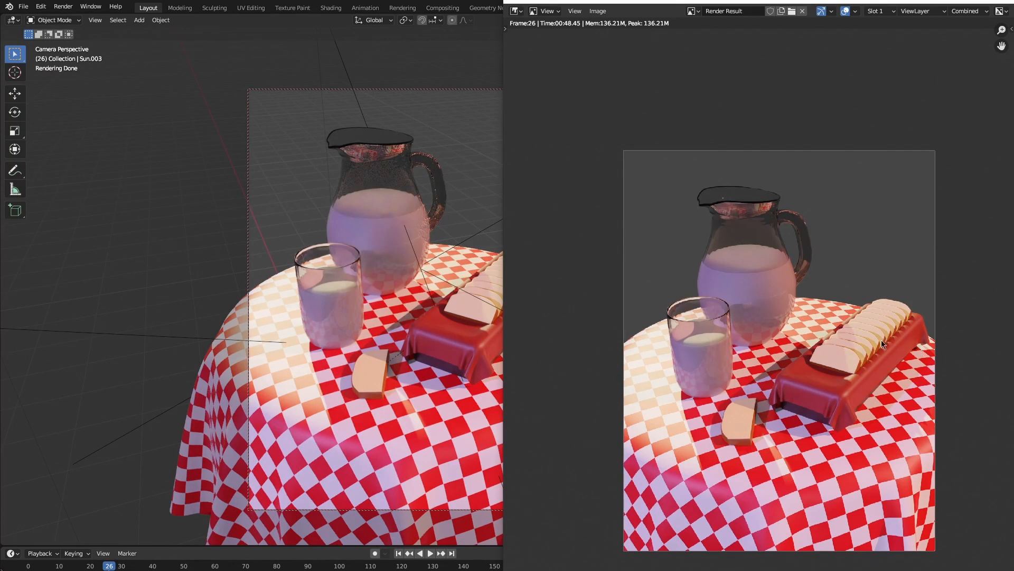
left_click(1002, 2)
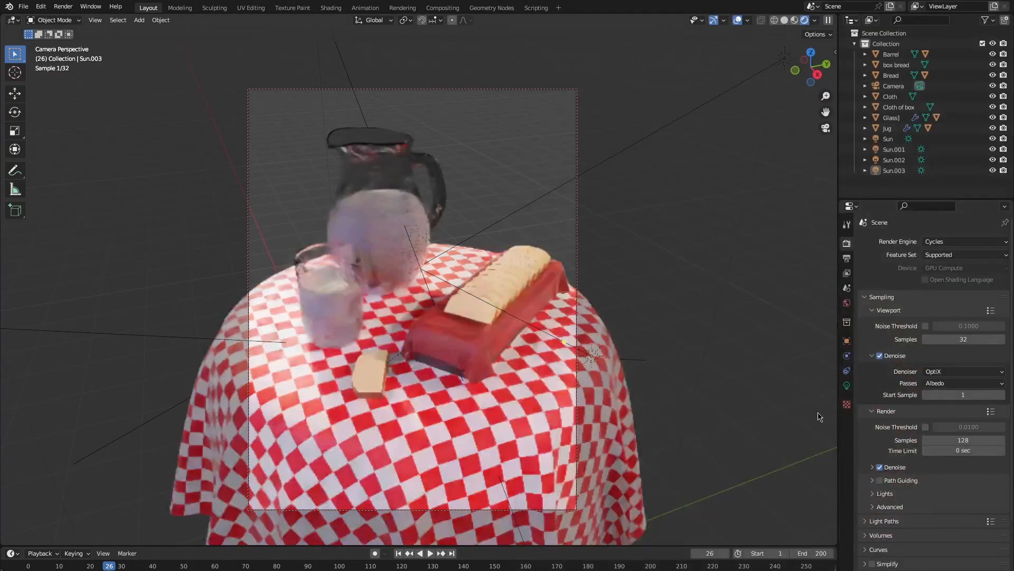
- Set the render sample count to 200
left_click(973, 440)
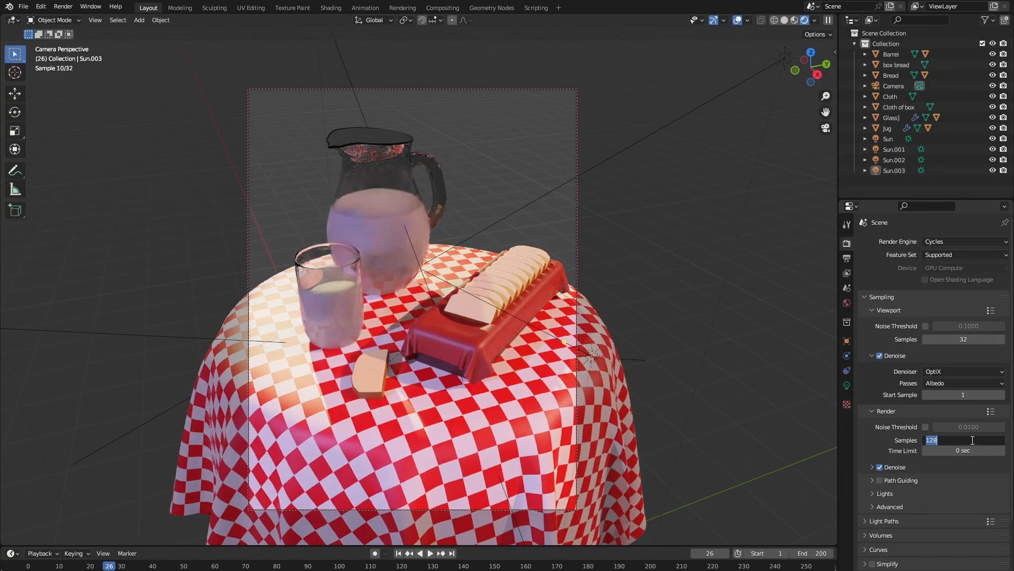
type("15")
key("BackSpace")
key("BackSpace")
type("200")
key("Return")
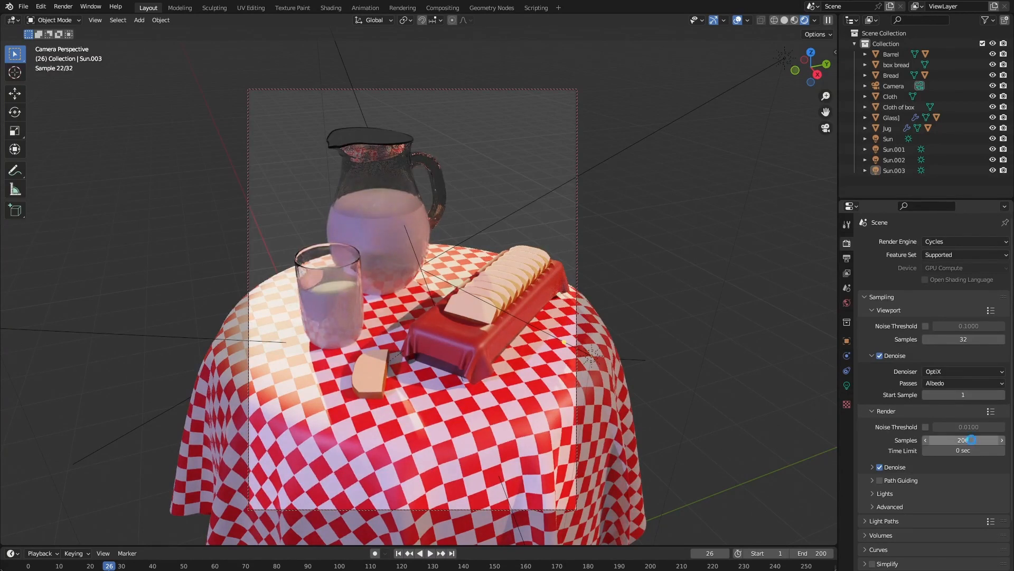
- Render the current frame with the 200 samples, inspect the jug, glass and bread up close, and put the render window away
key("F12")
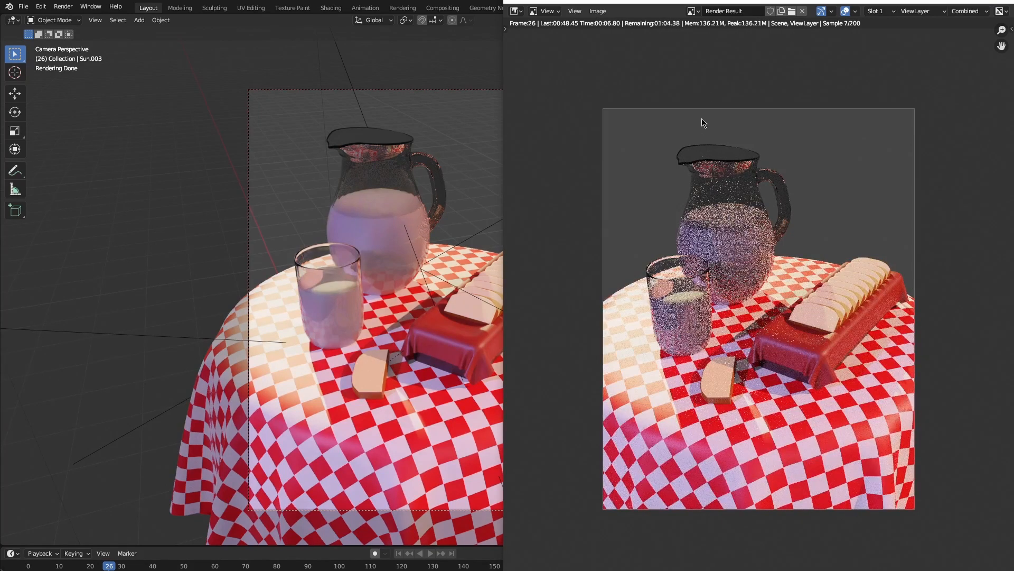
scroll(703, 489, "up", 2)
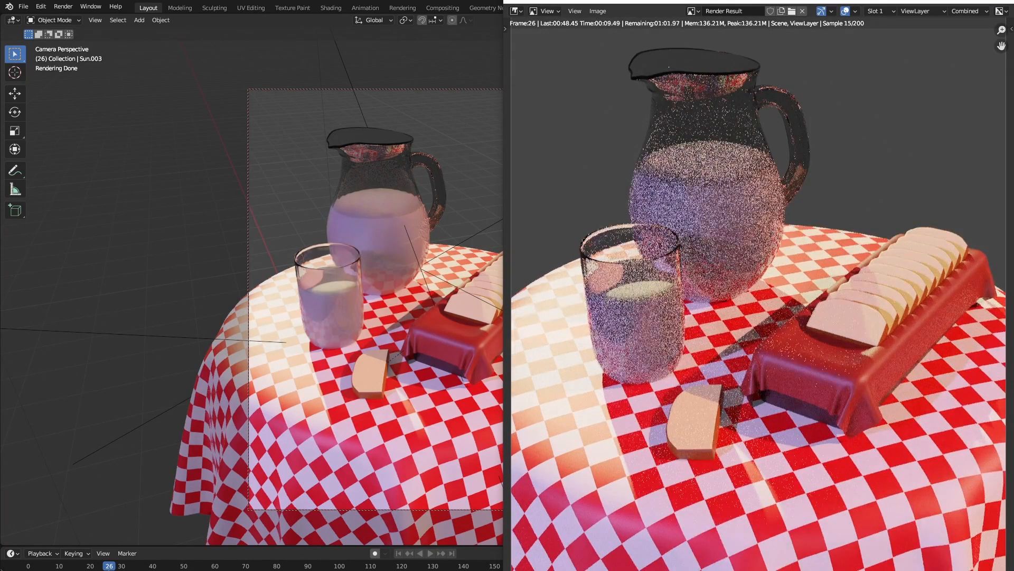
scroll(702, 490, "up", 1)
scroll(664, 530, "down", 2)
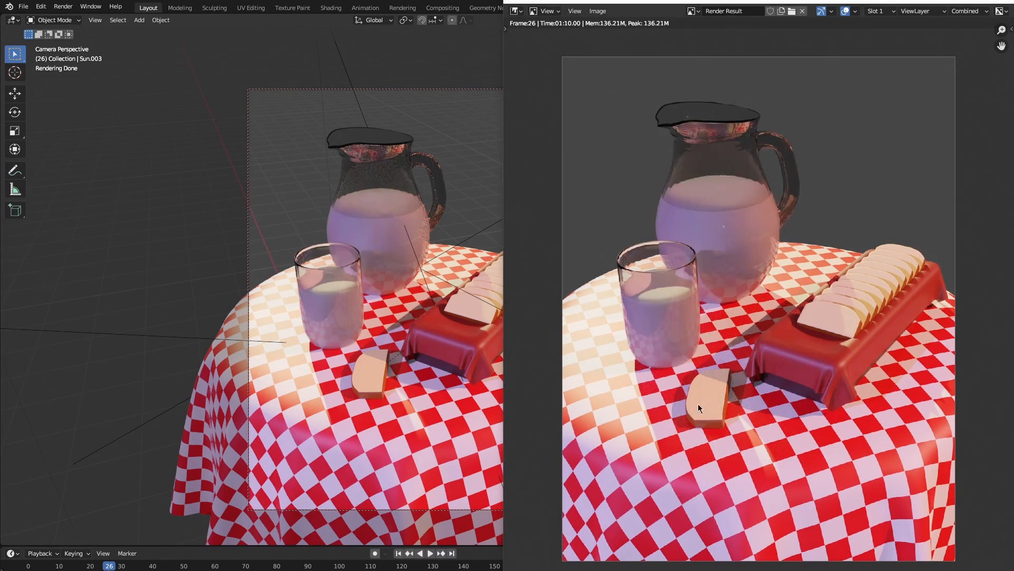
scroll(645, 403, "down", 2)
scroll(652, 318, "up", 1)
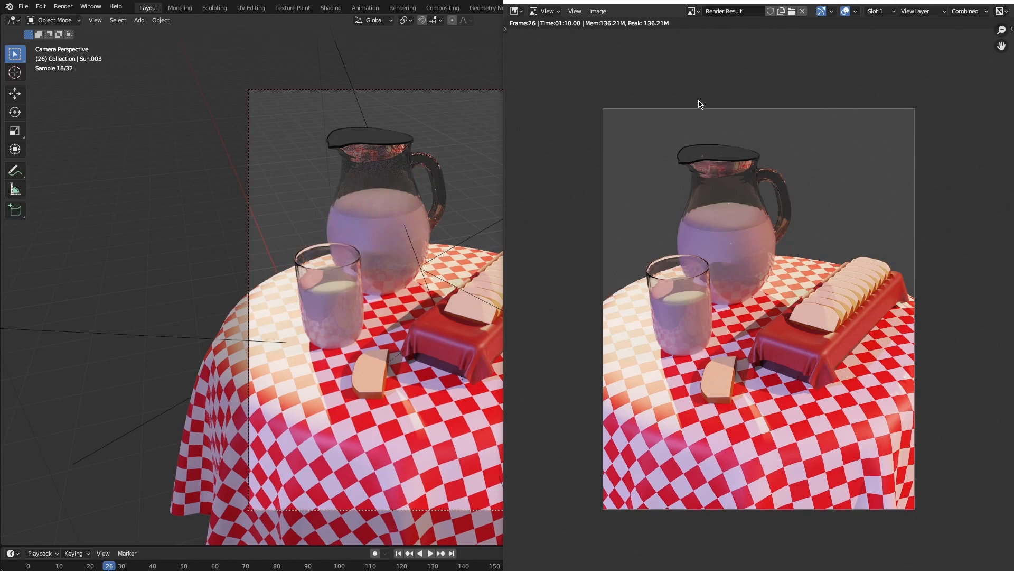
left_click(1003, 5)
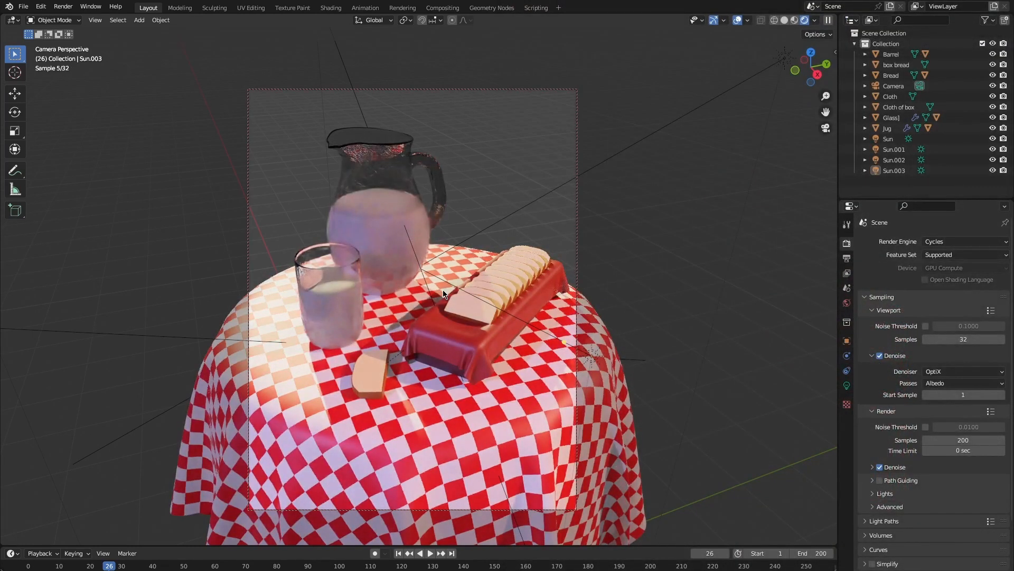
- Save the scene as a new Food On Barrel file with the version number raised by one from V_9
key("ctrl+shift+s")
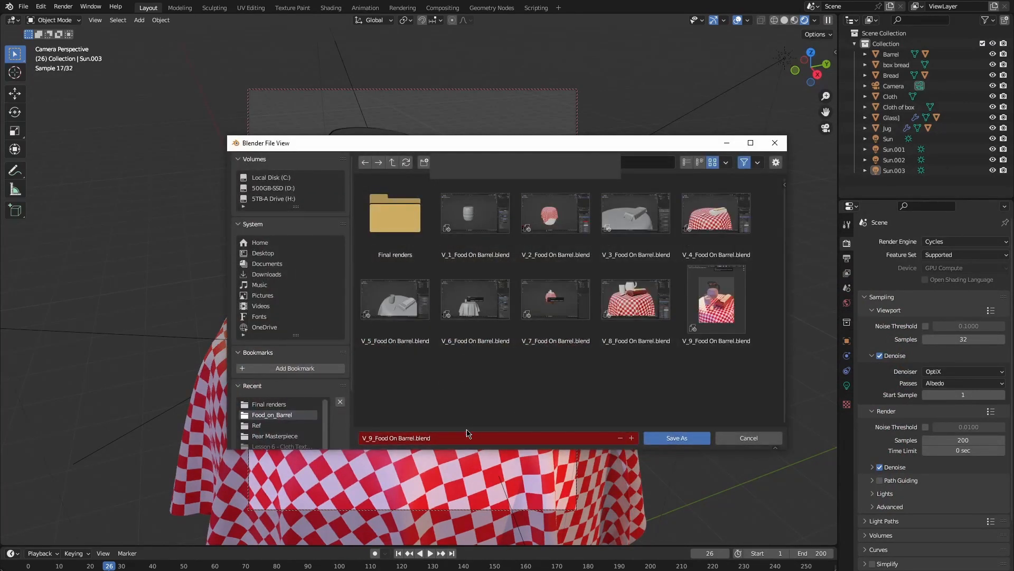
left_click(631, 442)
left_click(666, 438)
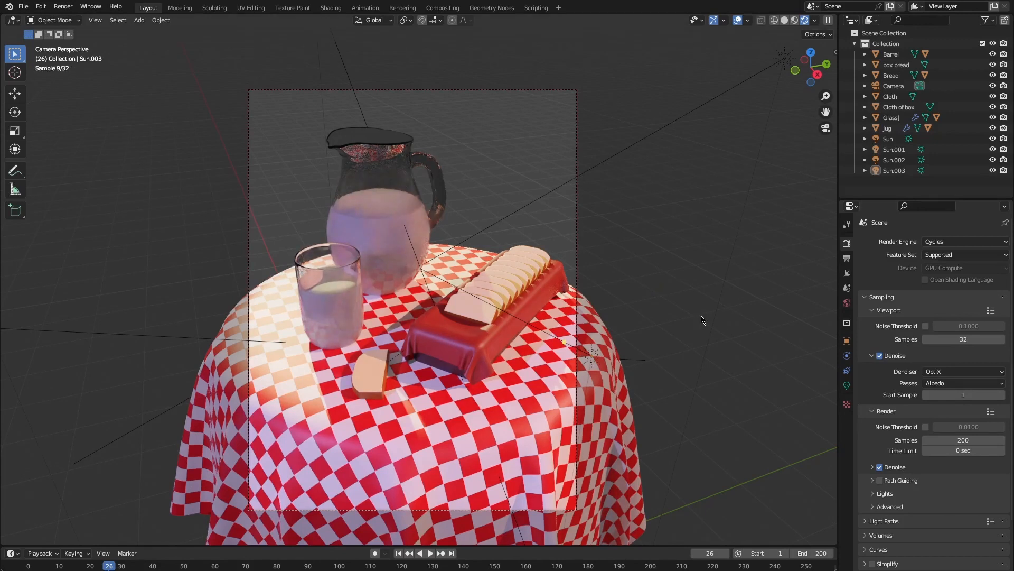
- Leave the camera view and look over the whole table with its camera and sun lights
key("KP_0")
middle_click_drag(702, 319, 641, 319)
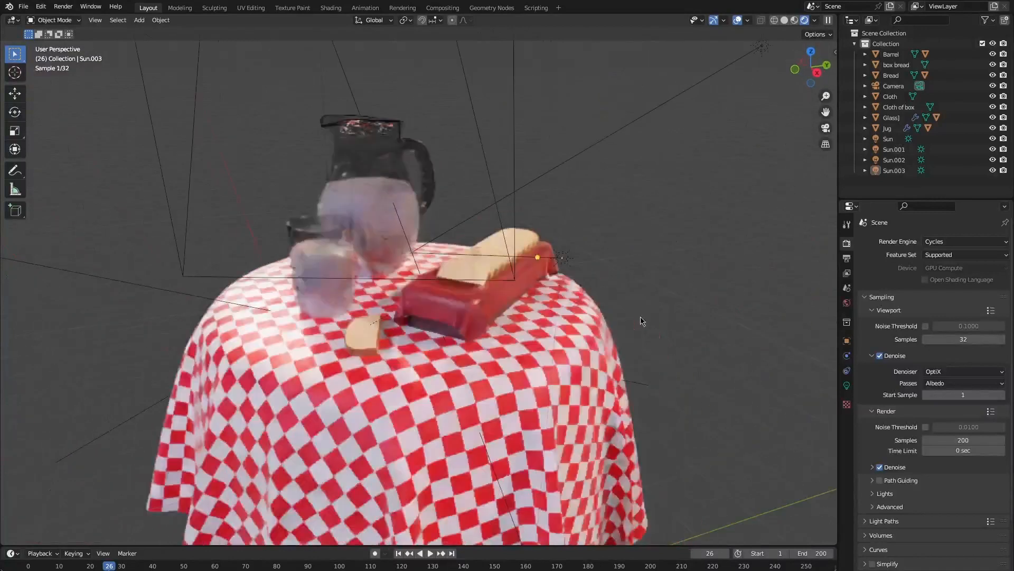
scroll(641, 319, "down", 3)
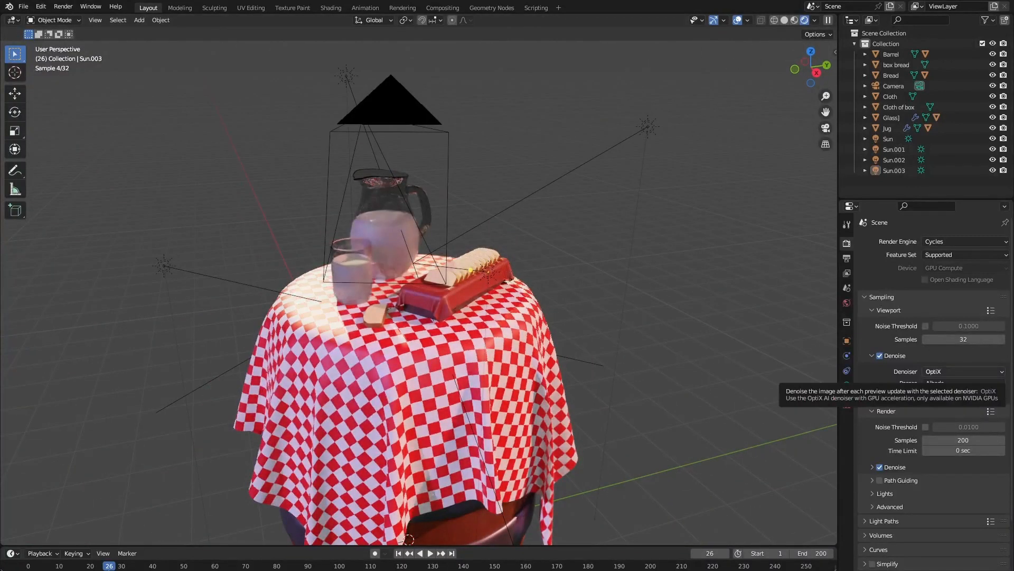